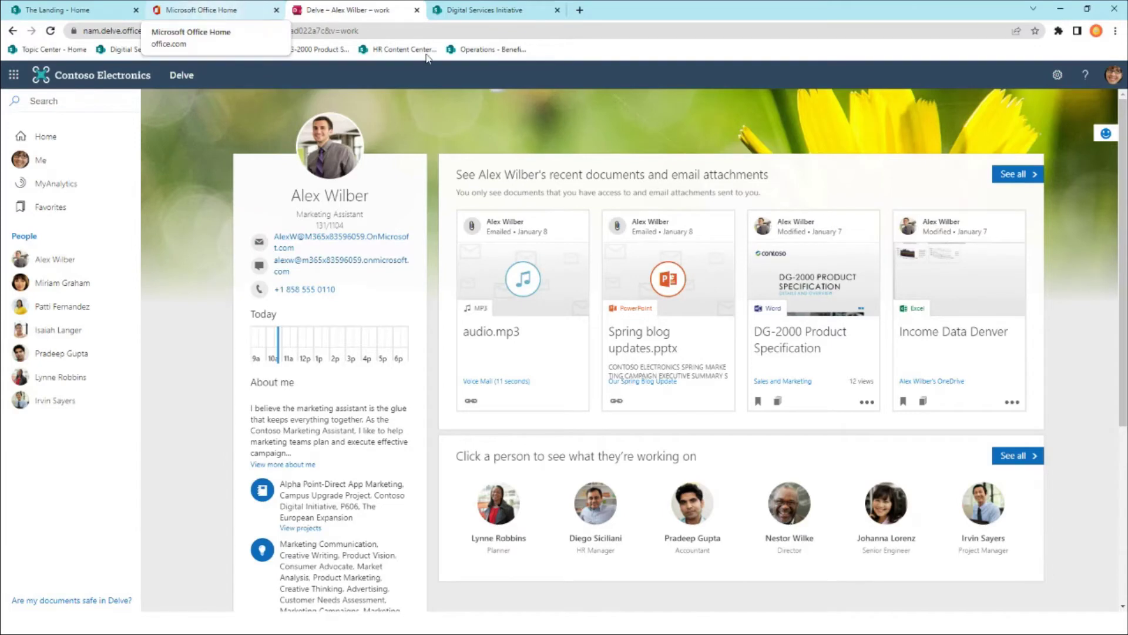
Step: Open the Expanding our business page and review the people and resources on the Digital Services Initiative topic card
click(496, 11)
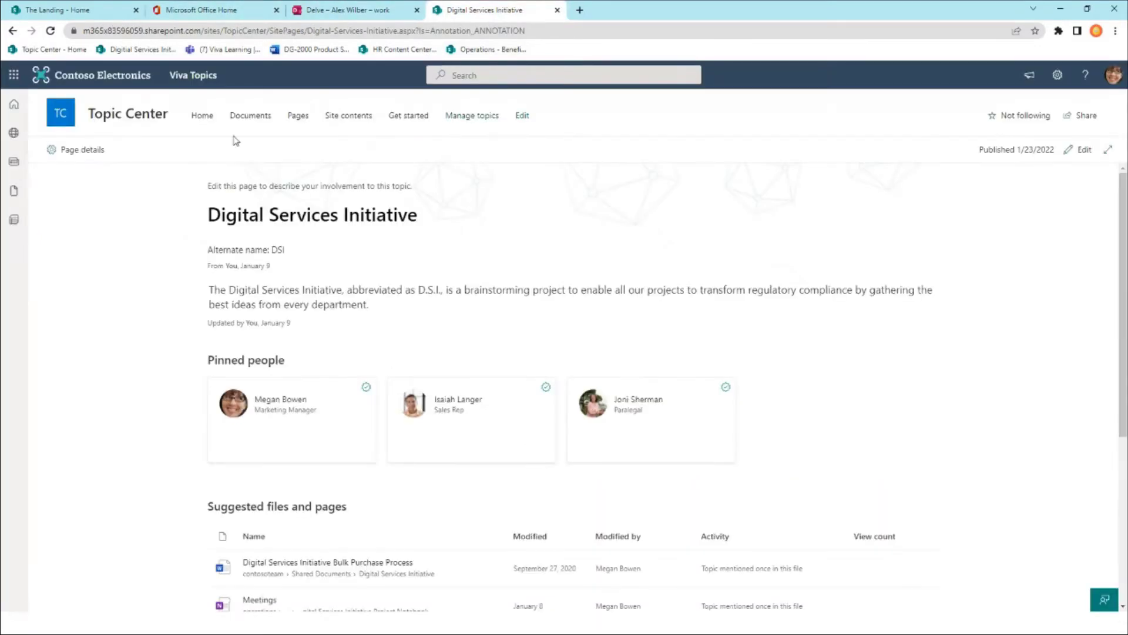
click(156, 50)
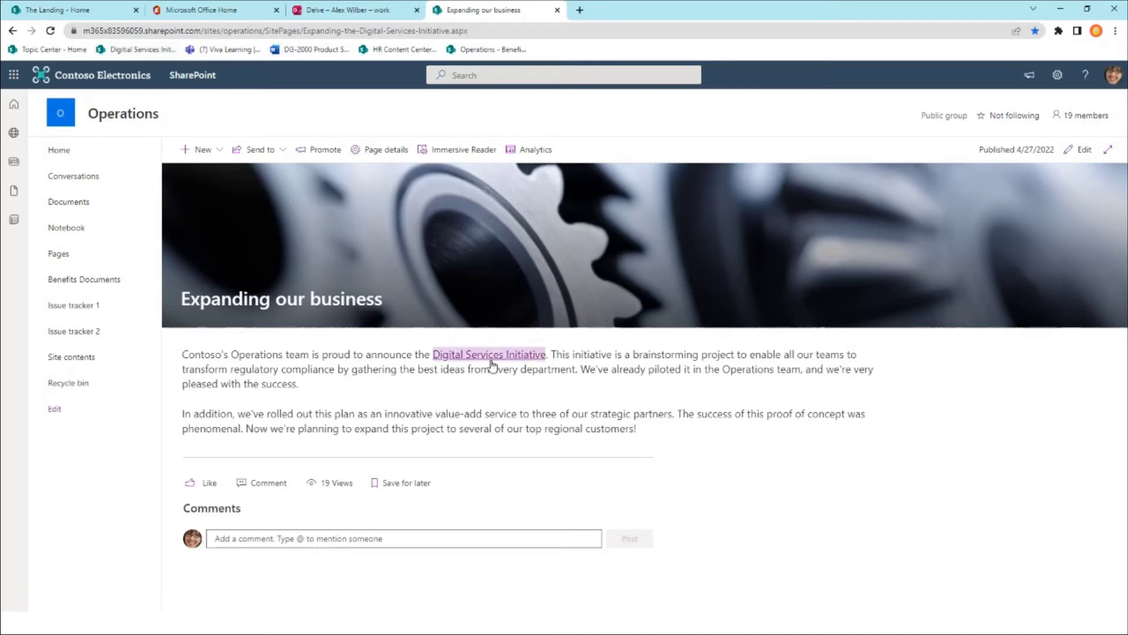
mouse_move(494, 359)
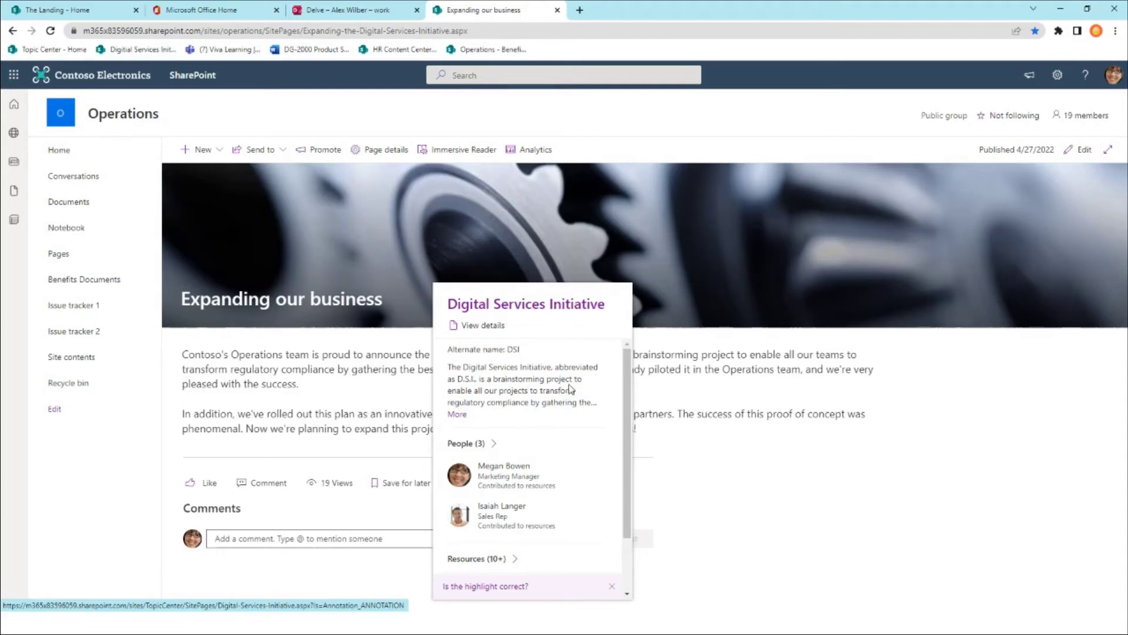
scroll(570, 391, down, 2)
scroll(567, 388, up, 2)
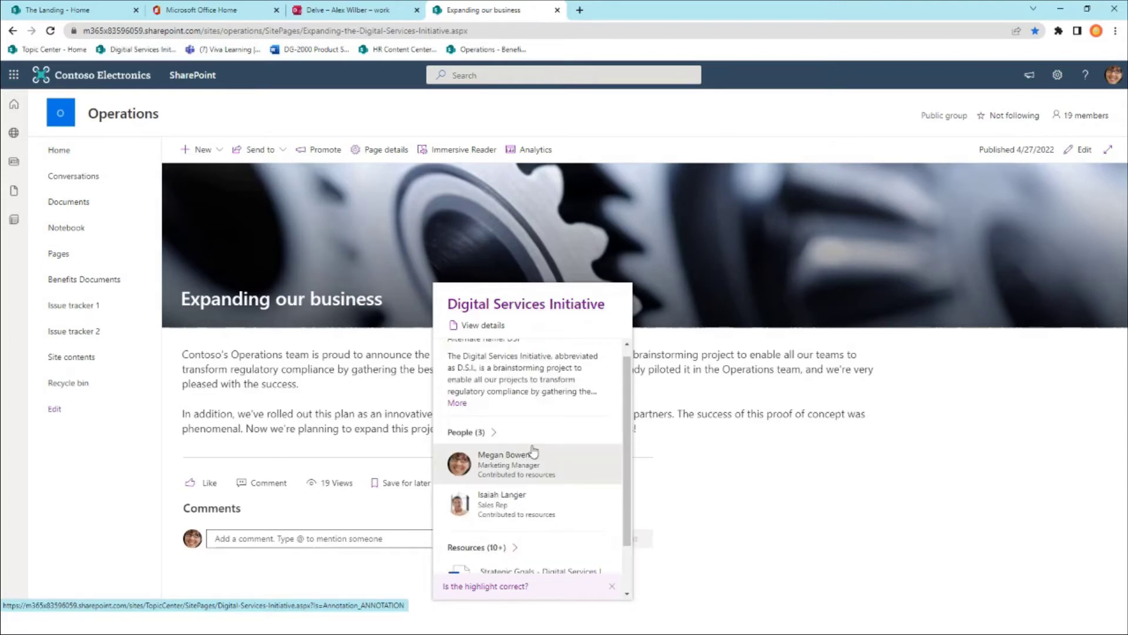
scroll(516, 455, down, 2)
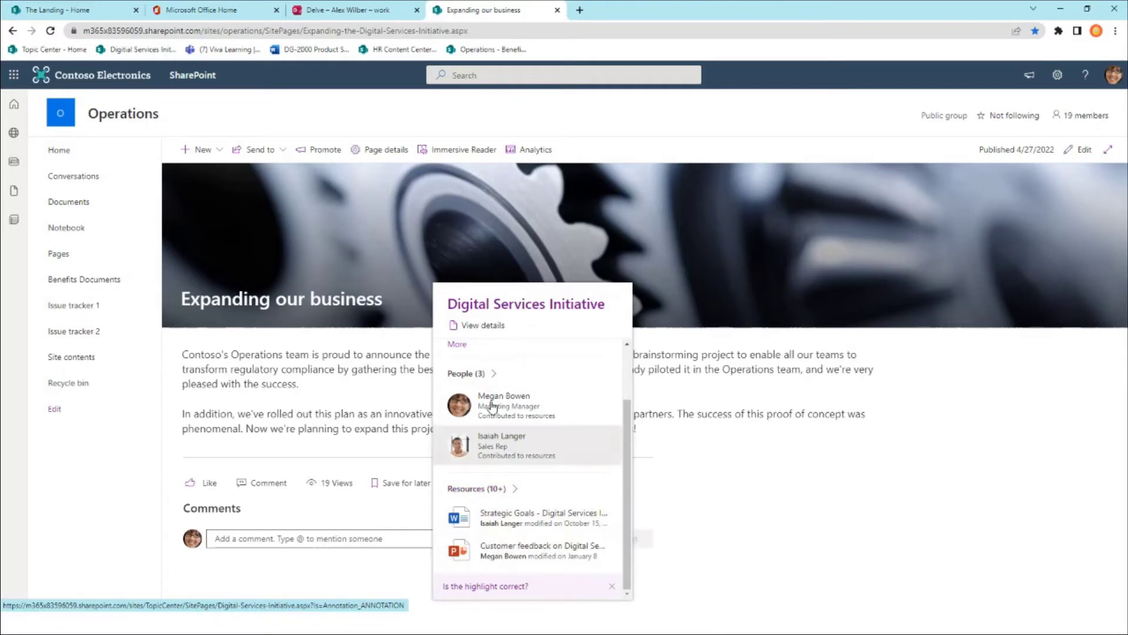
Step: Open the full Digital Services Initiative topic page and examine its description, pinned people, suggested files and suggested sites
click(501, 303)
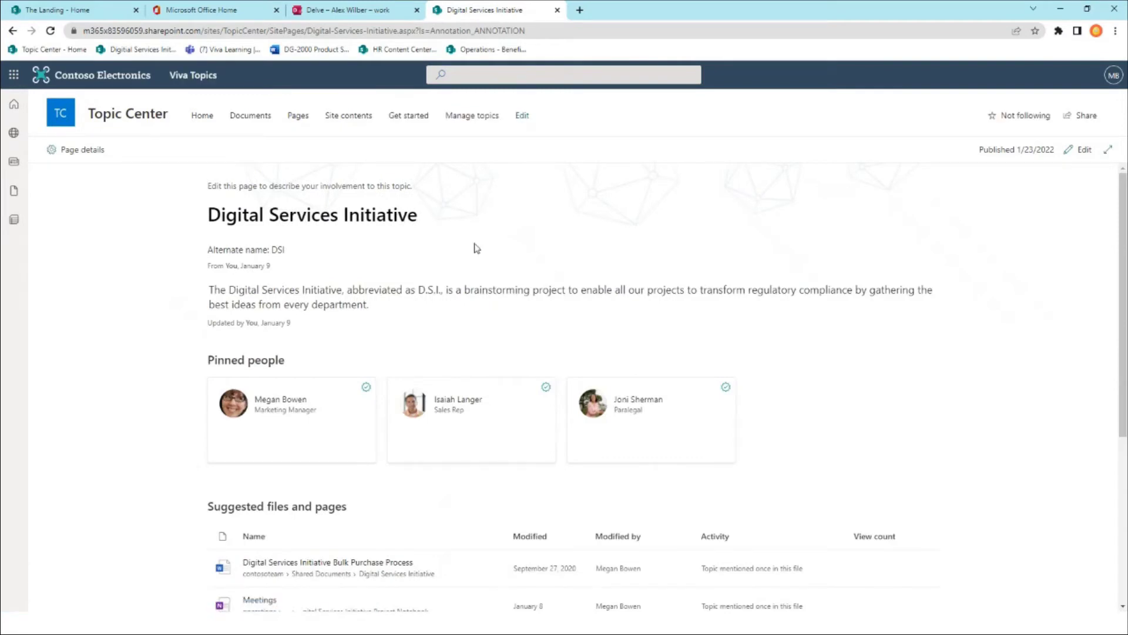
drag(418, 215, 209, 210)
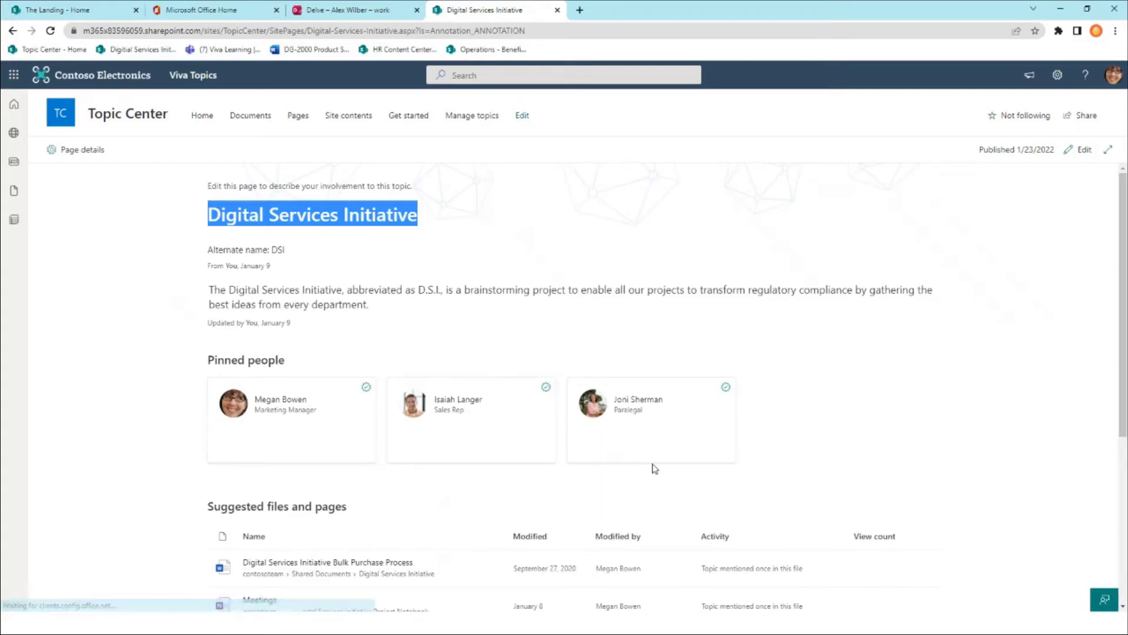
scroll(654, 469, down, 5)
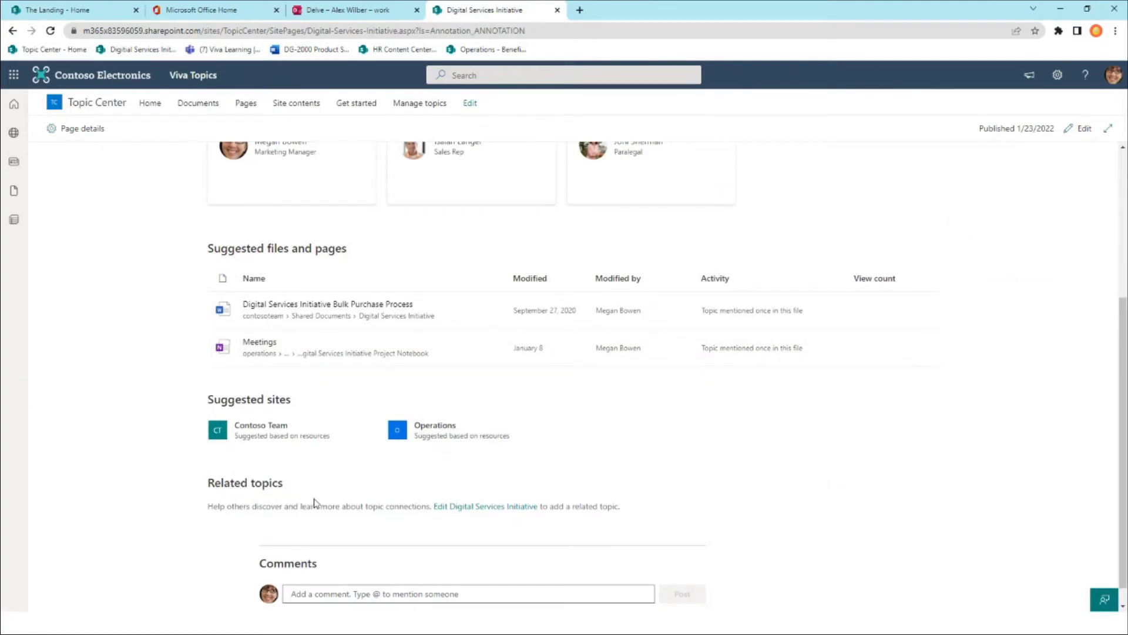
click(457, 505)
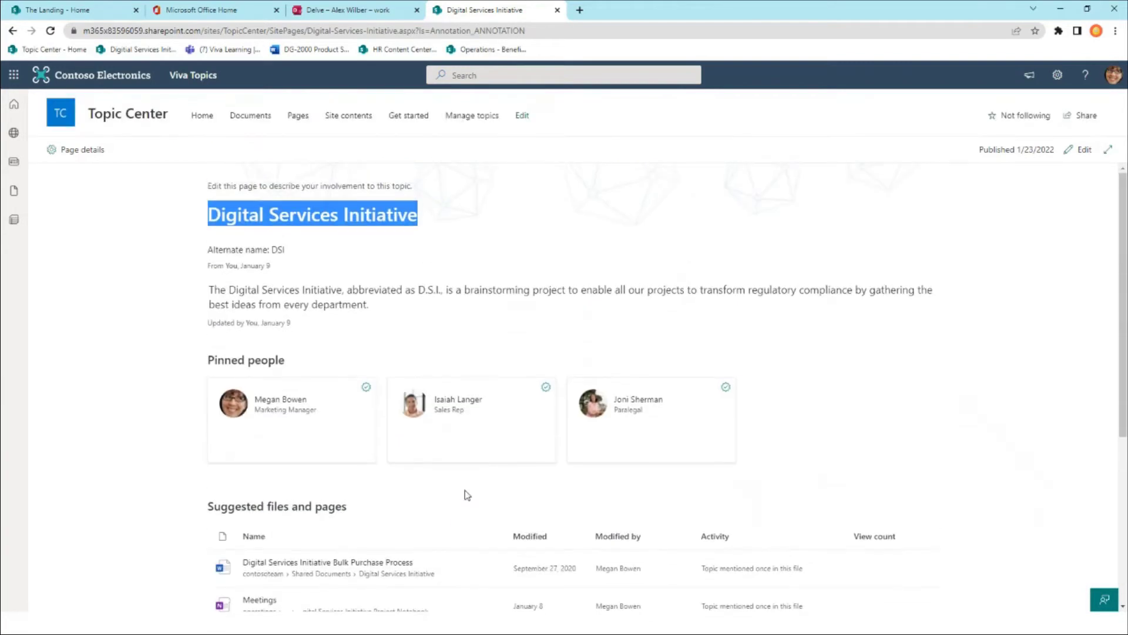
scroll(428, 341, down, 4)
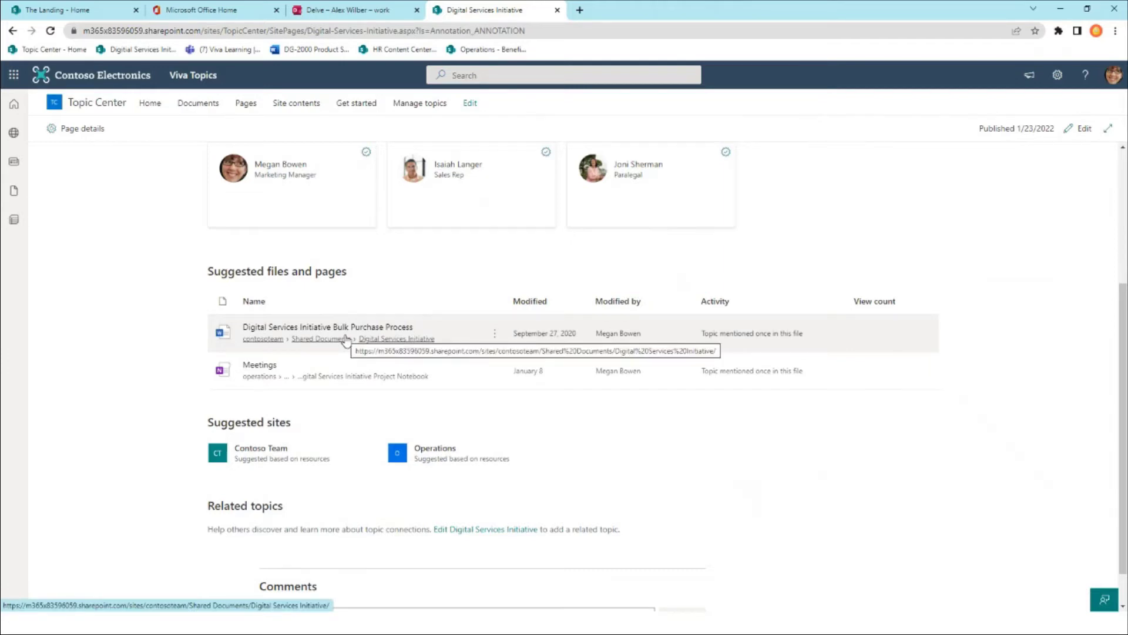
scroll(940, 232, up, 2)
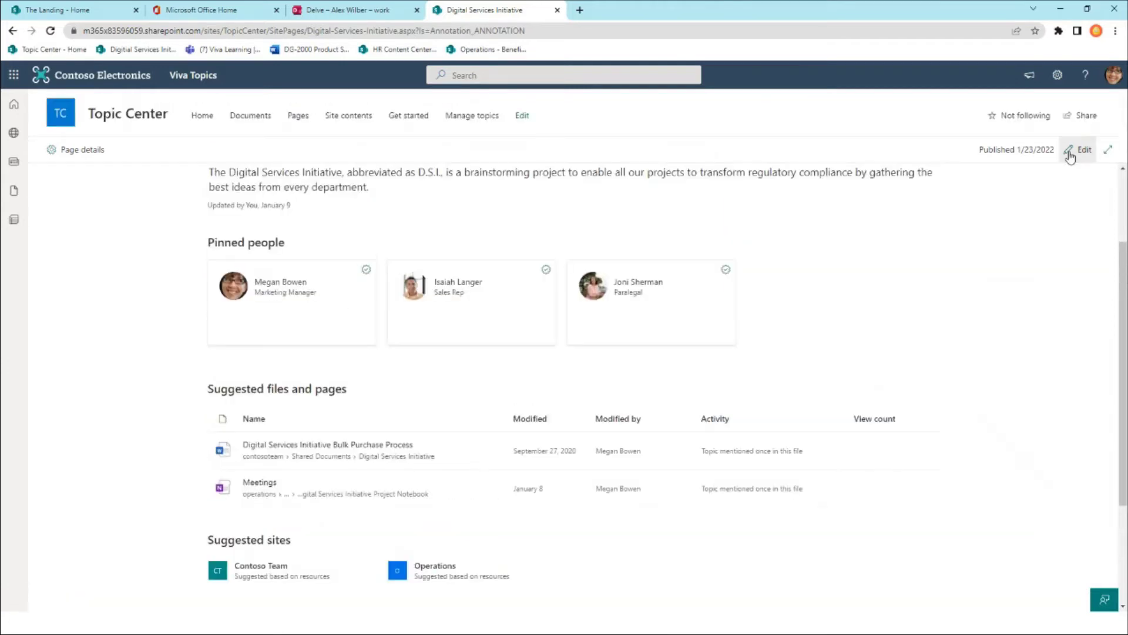
Step: Examine the editable fields of the Digital Services Initiative topic page in edit mode and discard the changes
click(1084, 151)
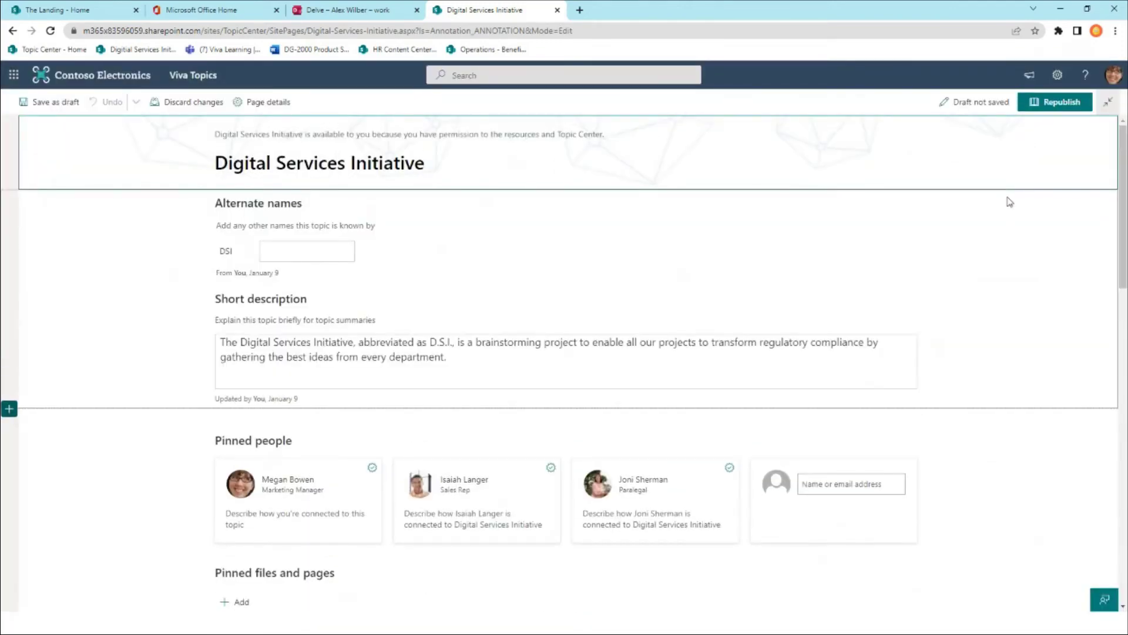
scroll(948, 373, down, 2)
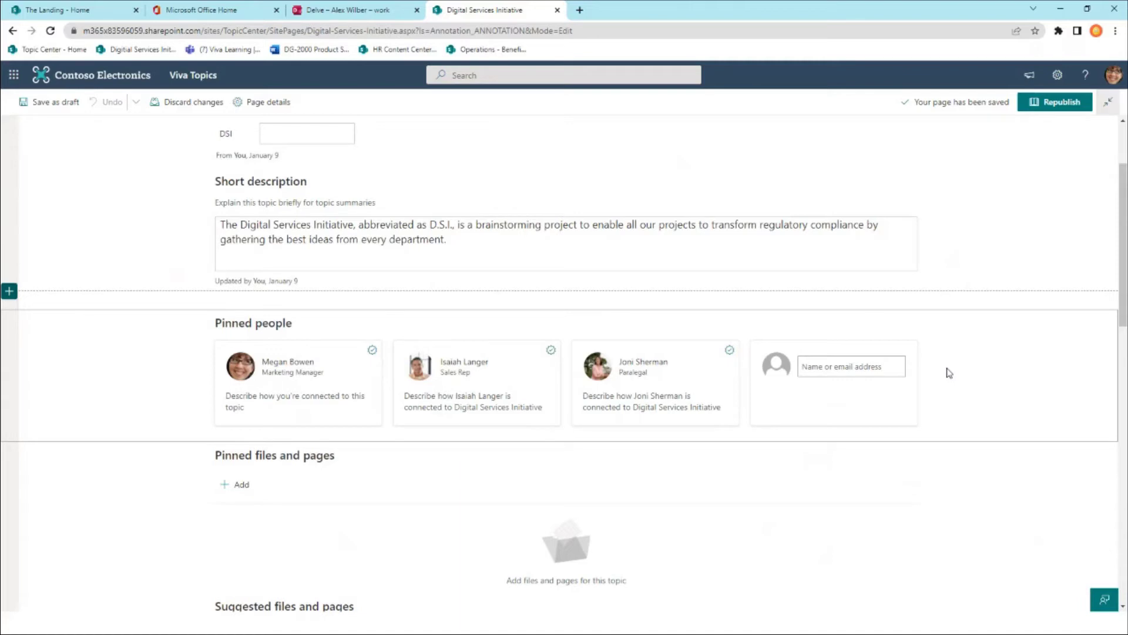
click(172, 104)
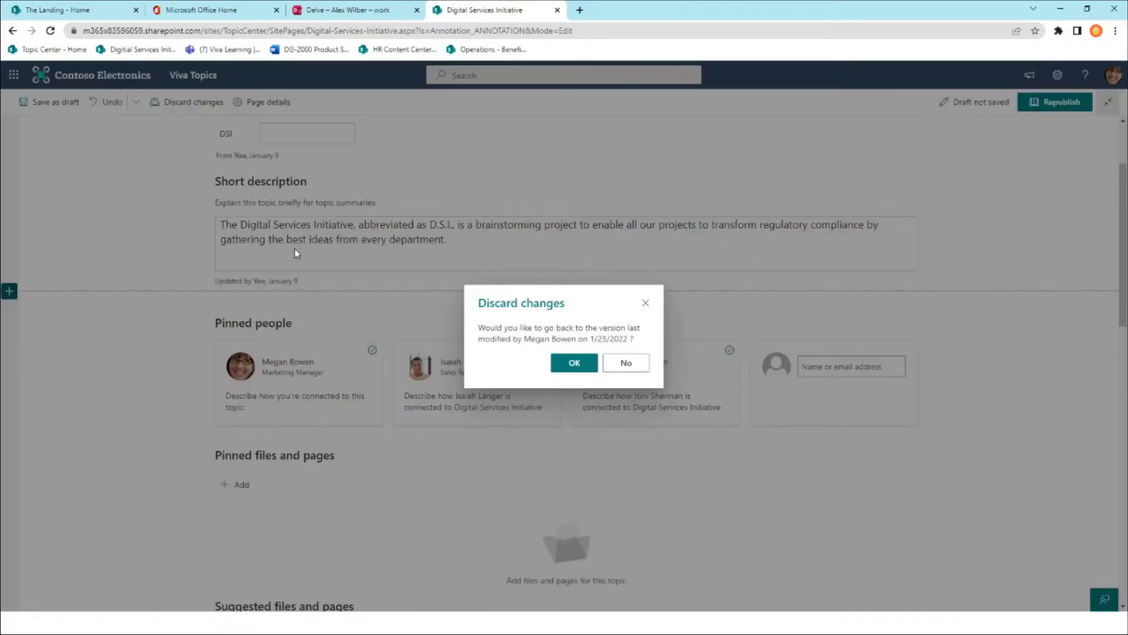
click(574, 364)
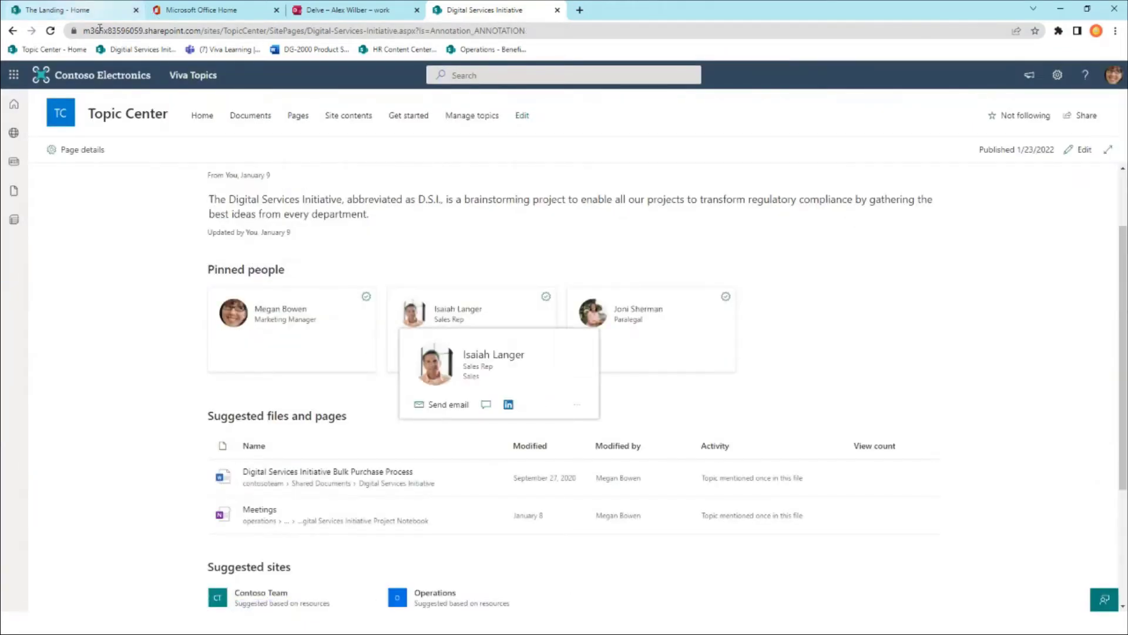
Step: Edit the Expanding our business page and insert the #Operational Accountability Review topic at the end of the first paragraph
click(126, 50)
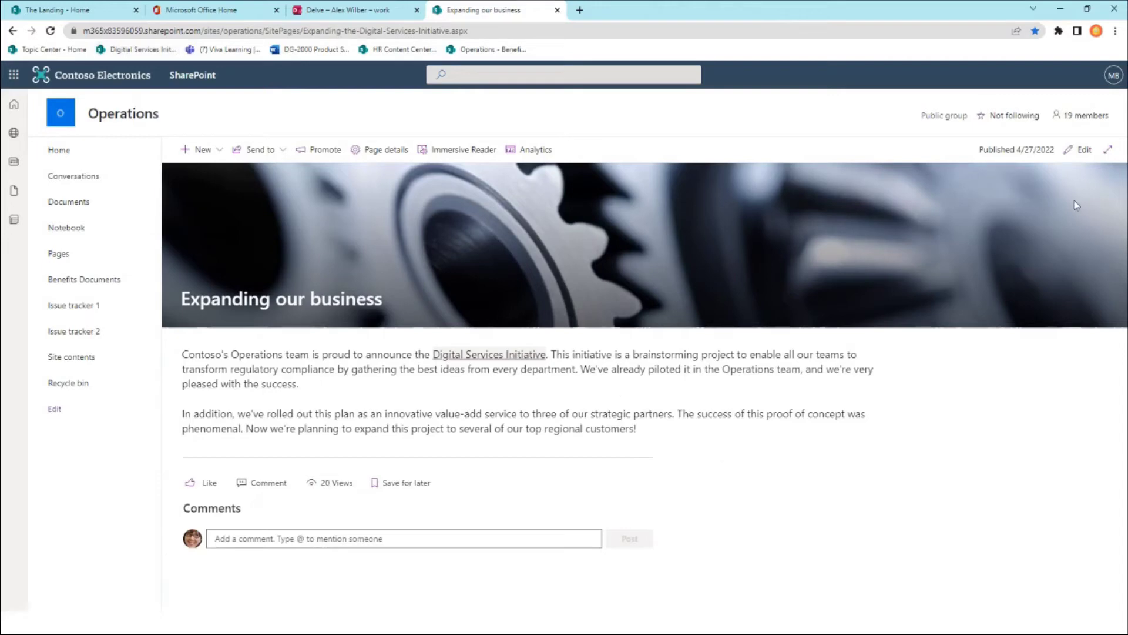
click(1084, 150)
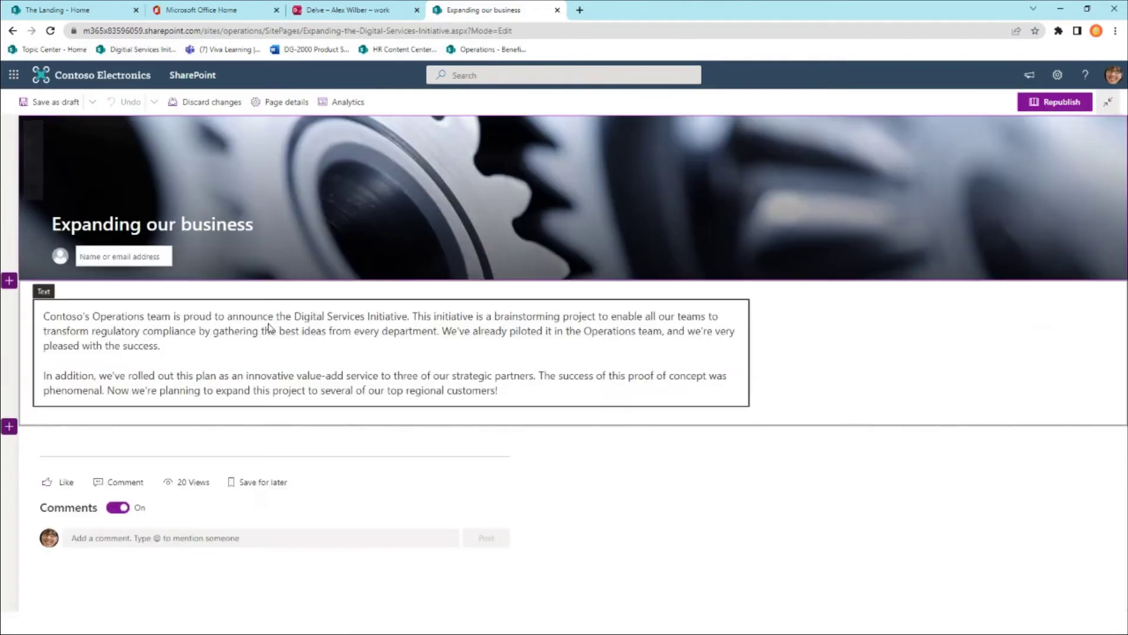
click(196, 351)
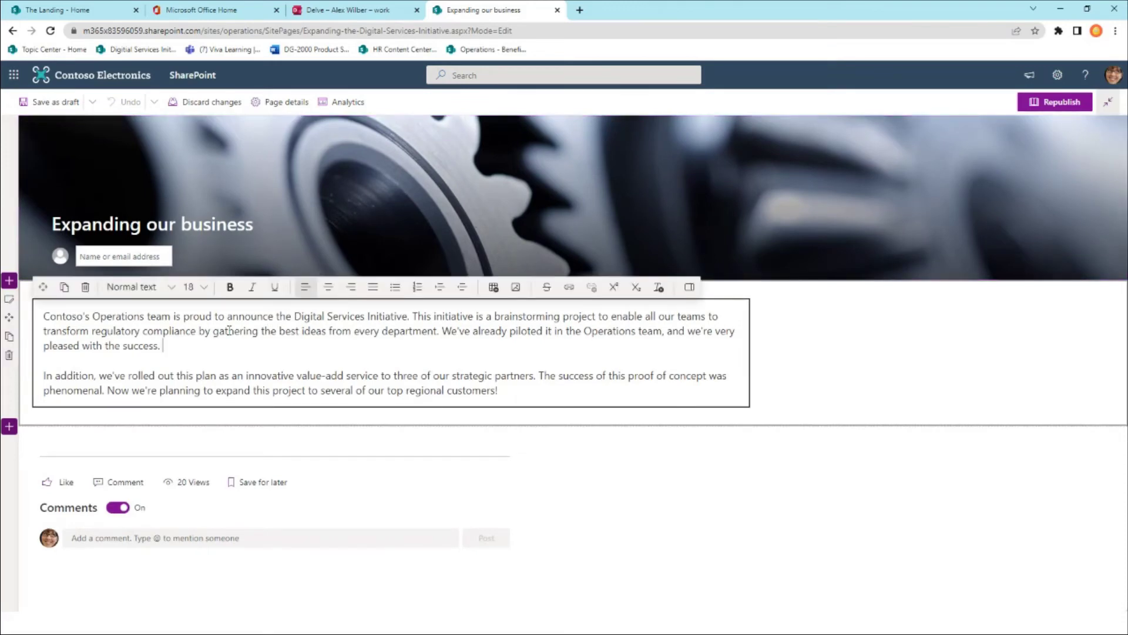
text(#)
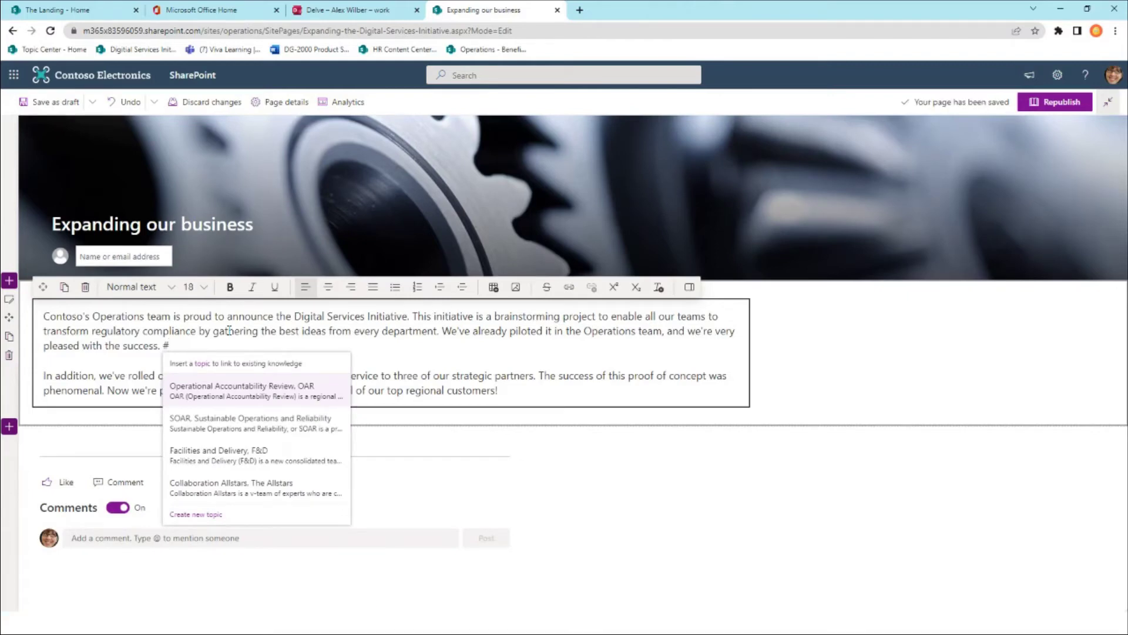
click(230, 398)
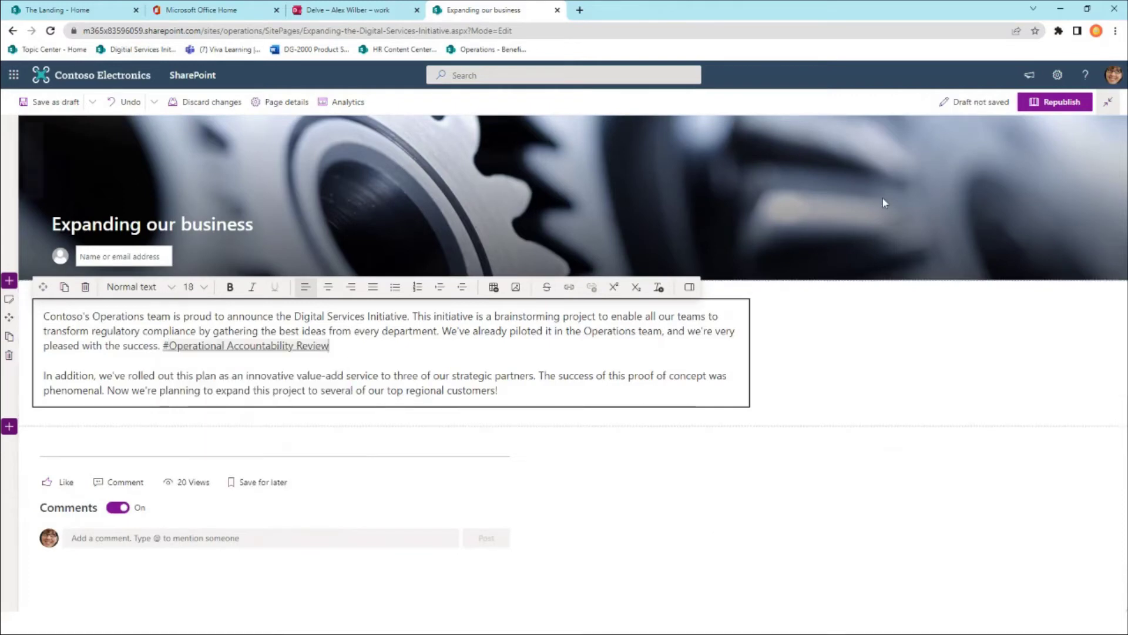
Step: Republish the page and open the Operational Accountability Review topic page from the inserted topic's card
click(1056, 102)
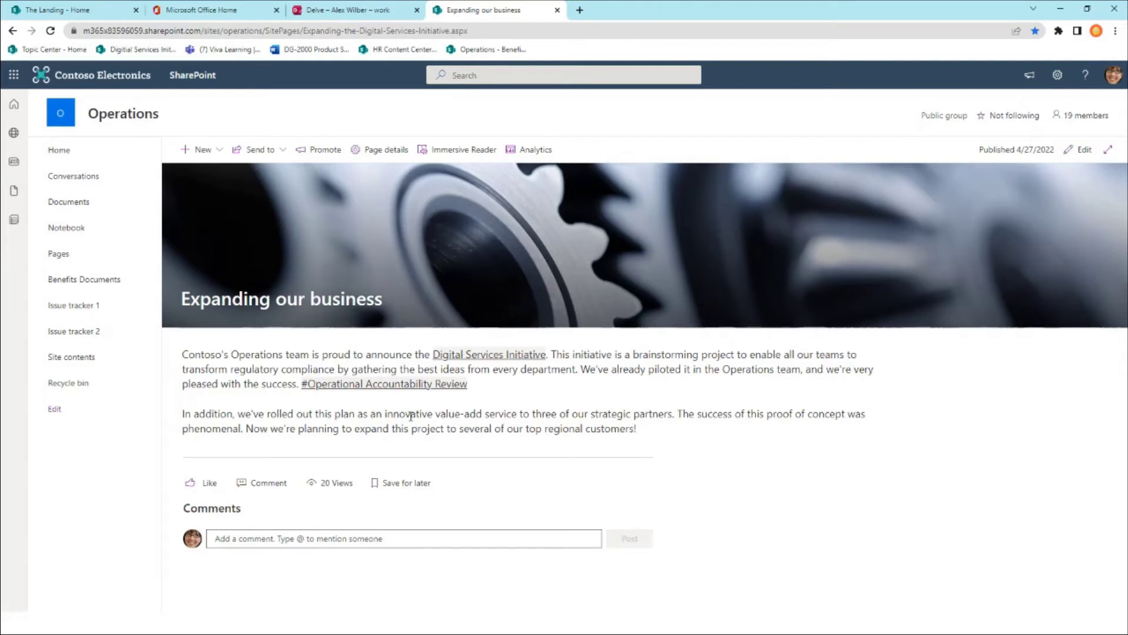
mouse_move(431, 397)
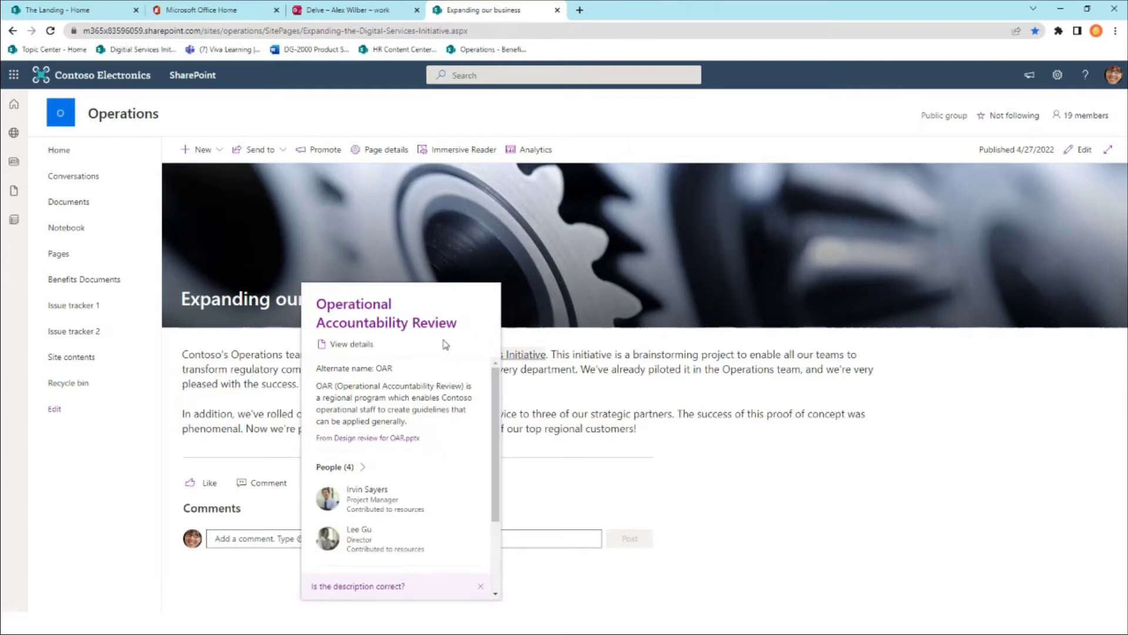
click(392, 323)
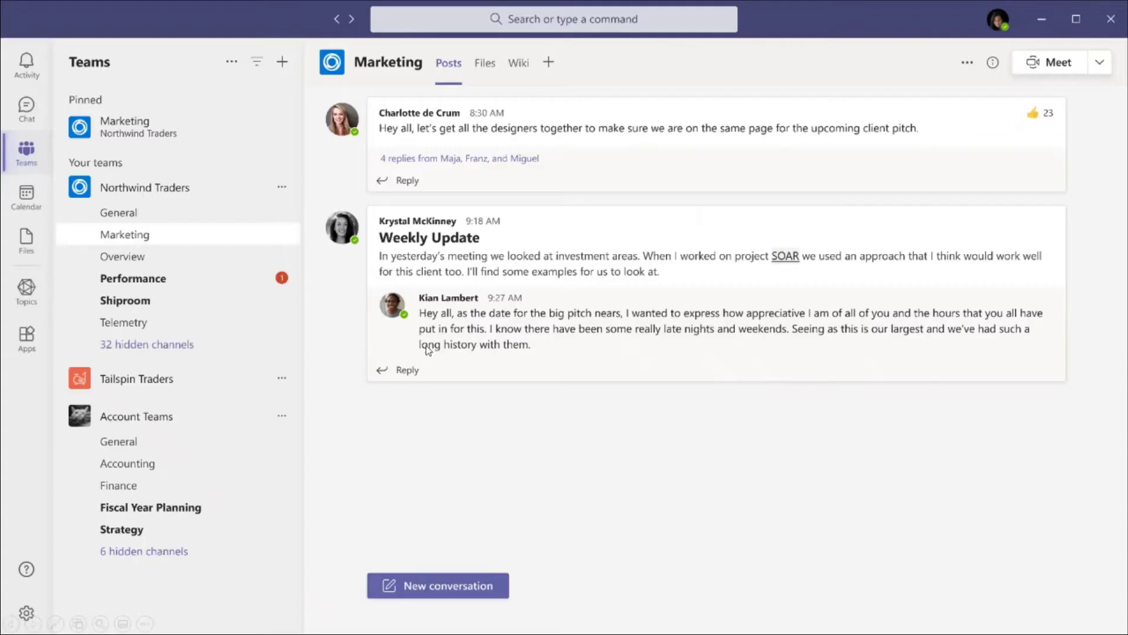
Step: In Teams, open the SOAR topic details from the Weekly Update post and review its suggested files and questions and answers
click(785, 258)
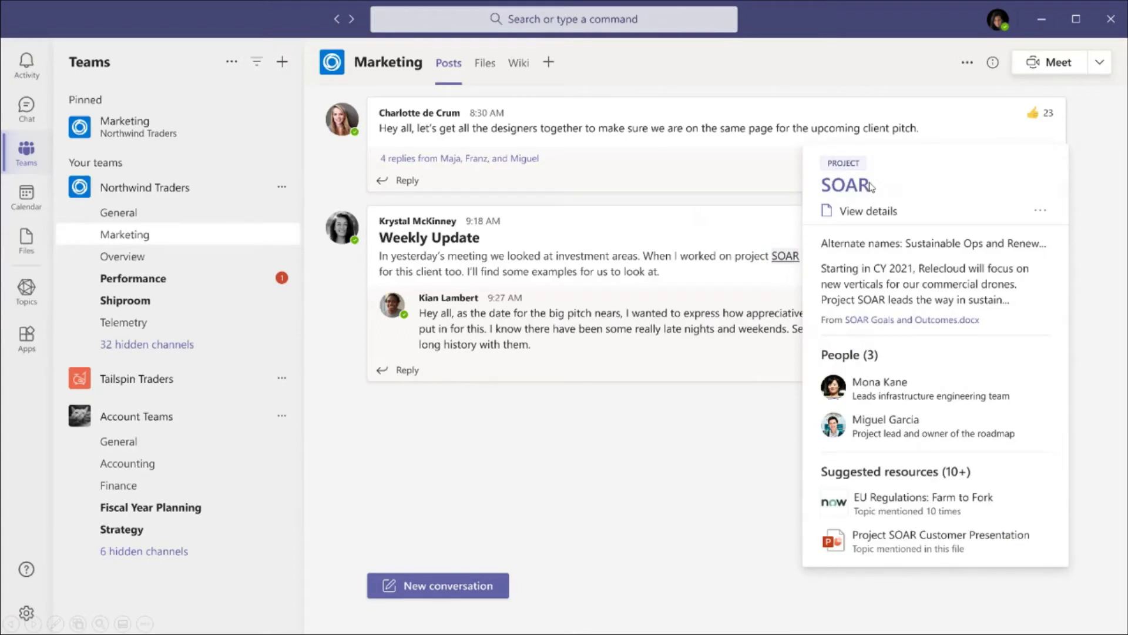
click(850, 212)
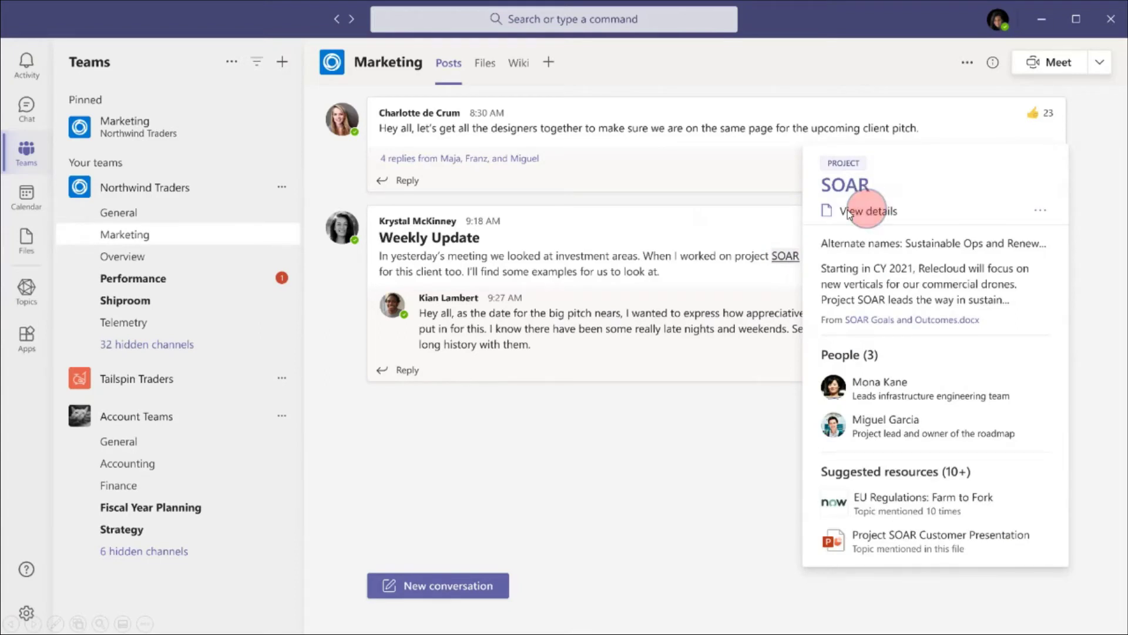
scroll(849, 215, down, 10)
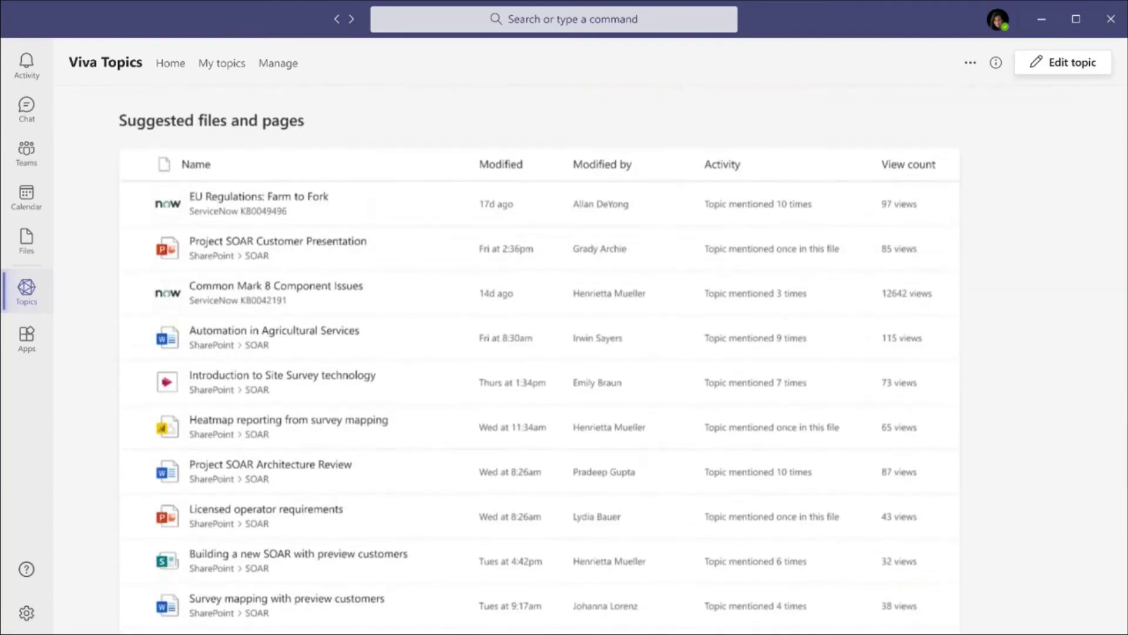
scroll(849, 215, down, 10)
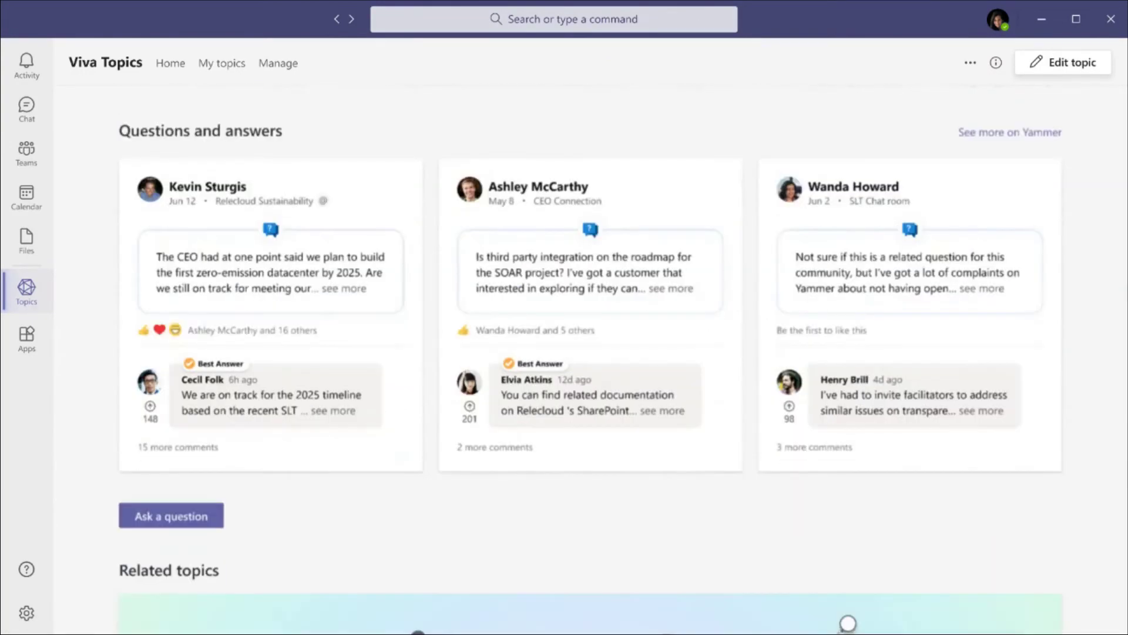
scroll(590, 360, down, 1)
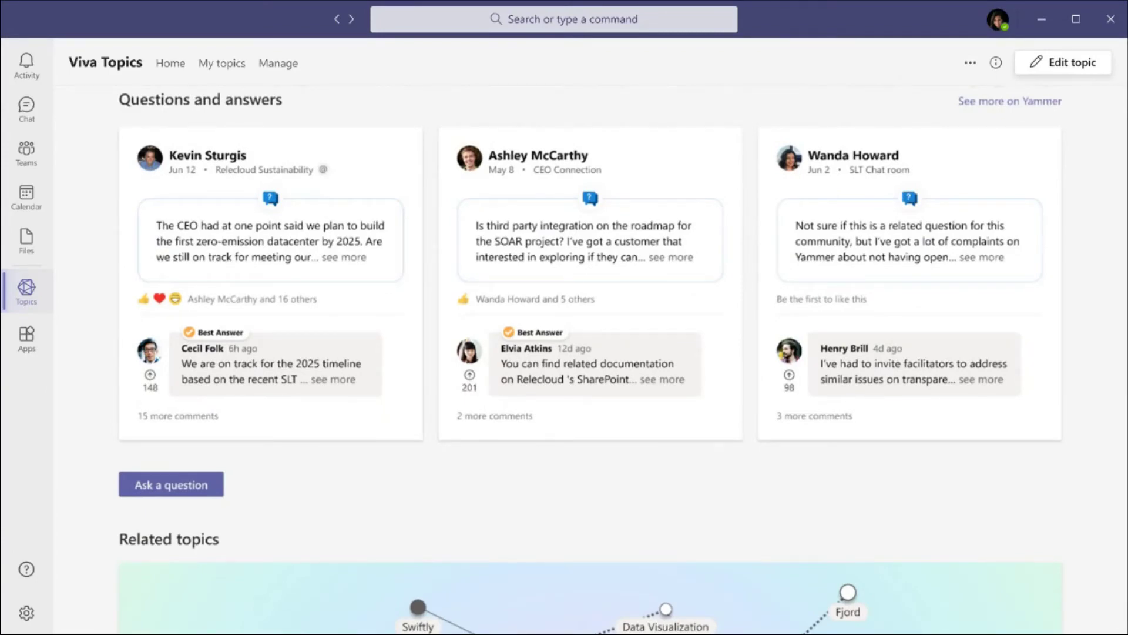
Step: Write a new question for the SOAR topic: "Which countries are next for Project SOAR launches in 2021?"
click(181, 486)
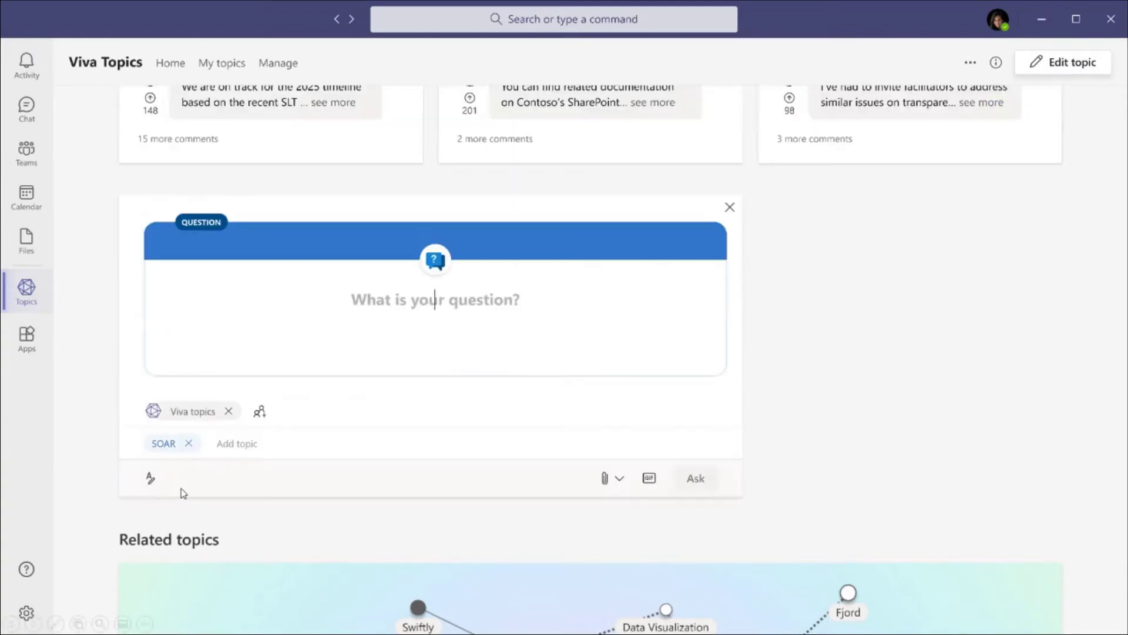
text(Which countries are next for Project SOAR launches in 2021?)
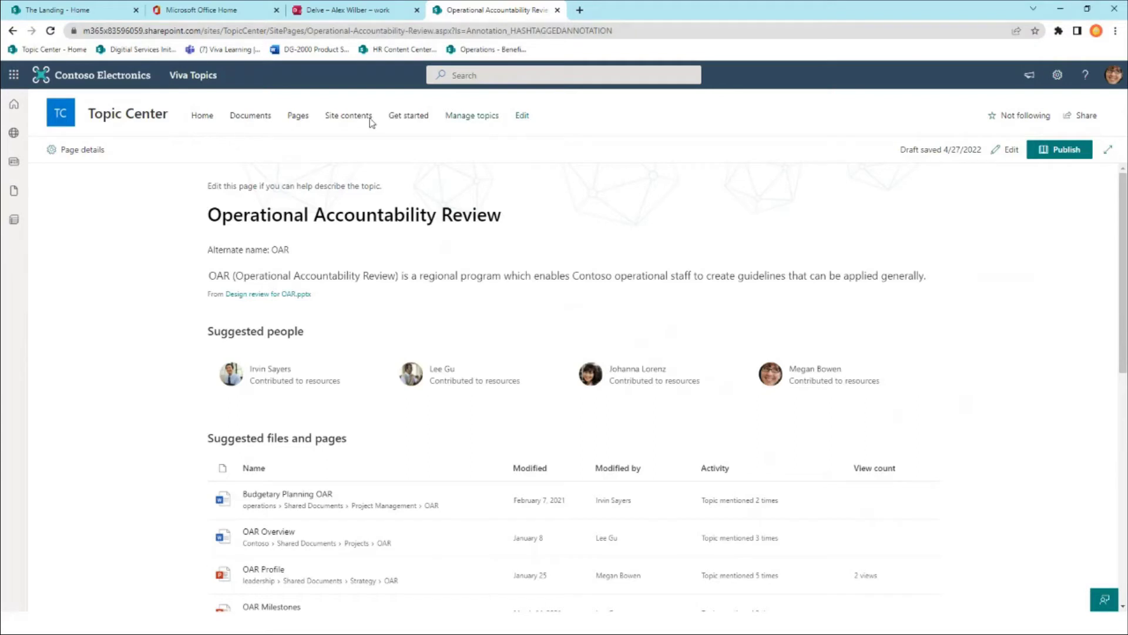
Step: Back in SharePoint, go to The Landing site, open the SharePoint start page and search for "titan"
click(116, 82)
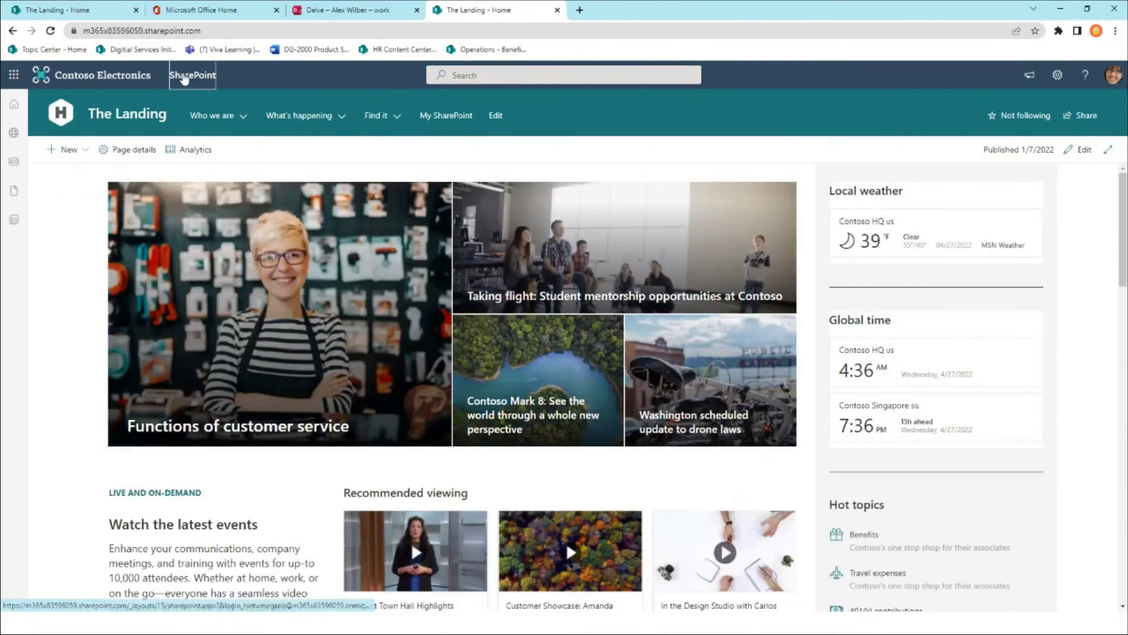
click(184, 80)
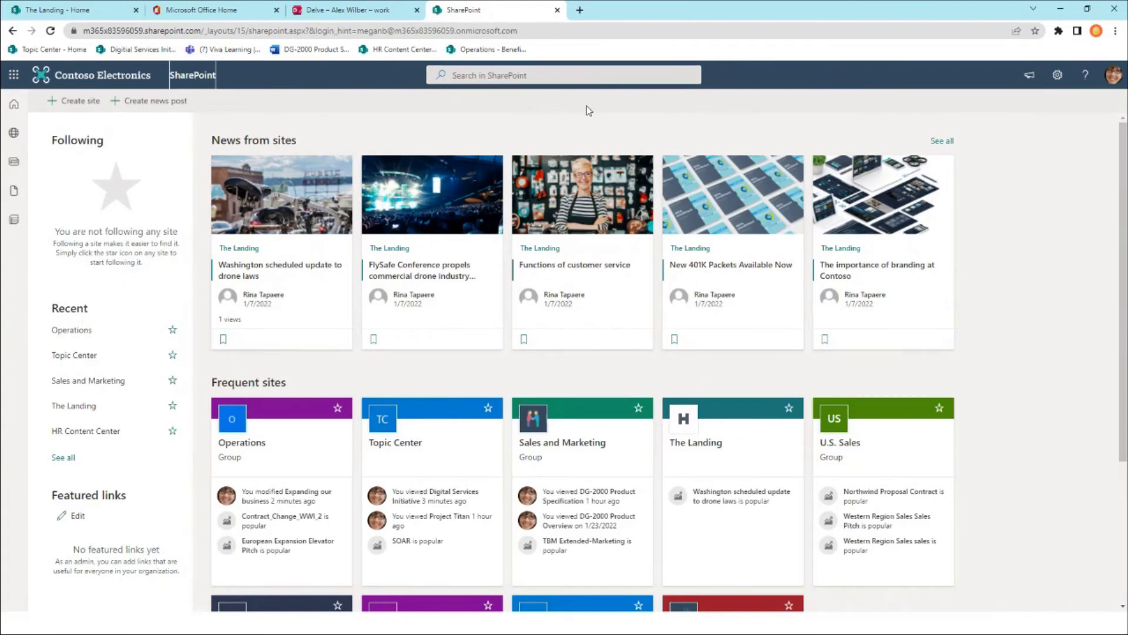
click(607, 70)
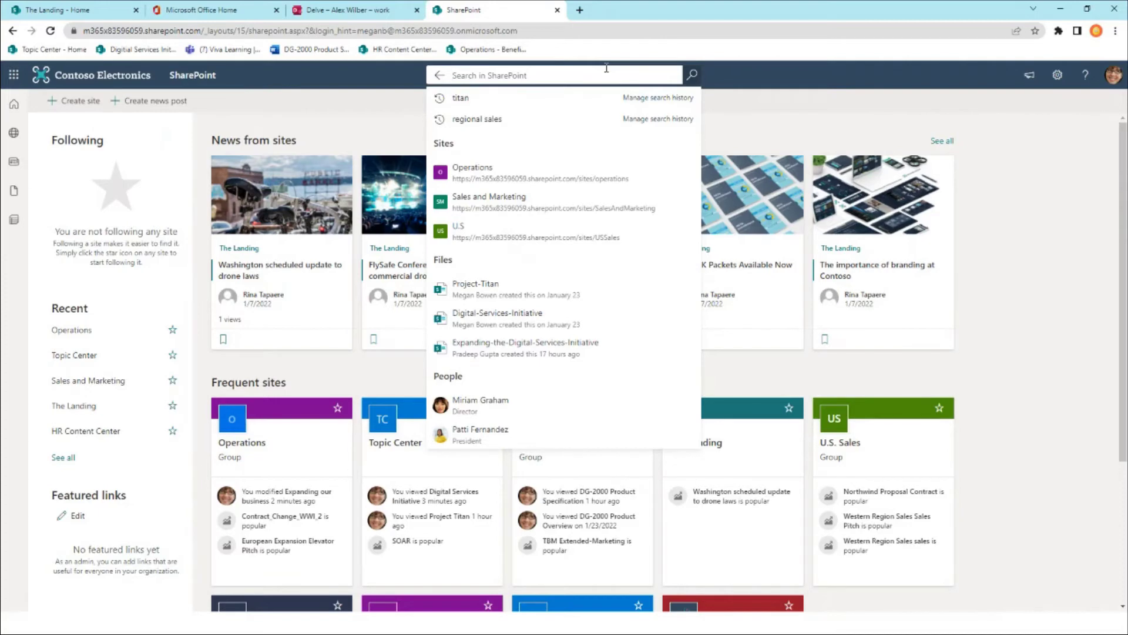
text(t)
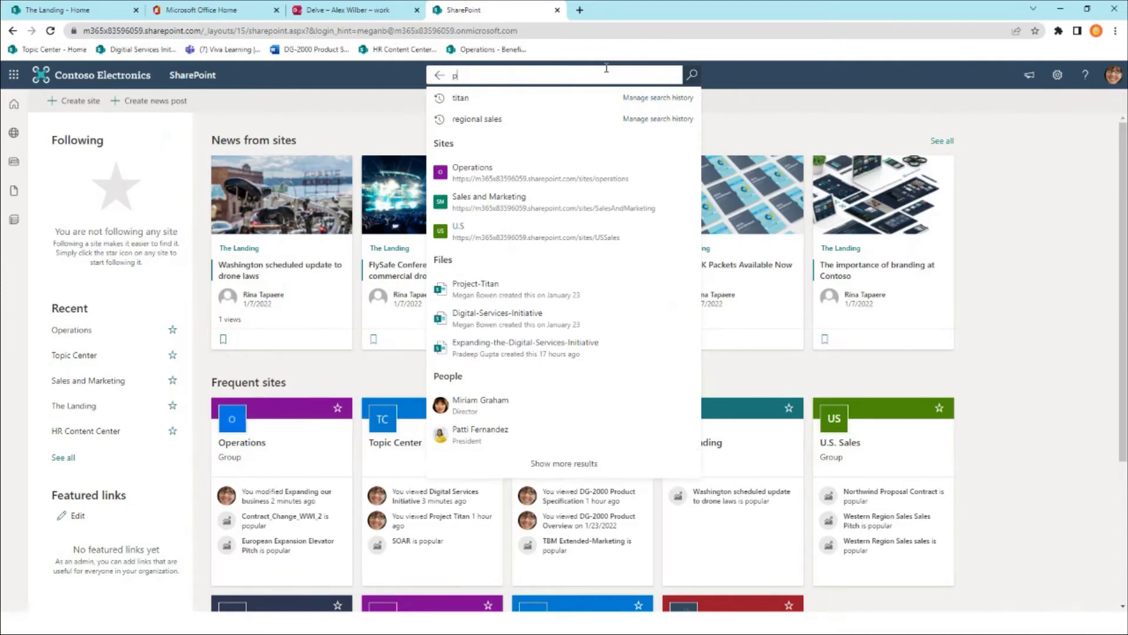
key(BackSpace)
text(titan)
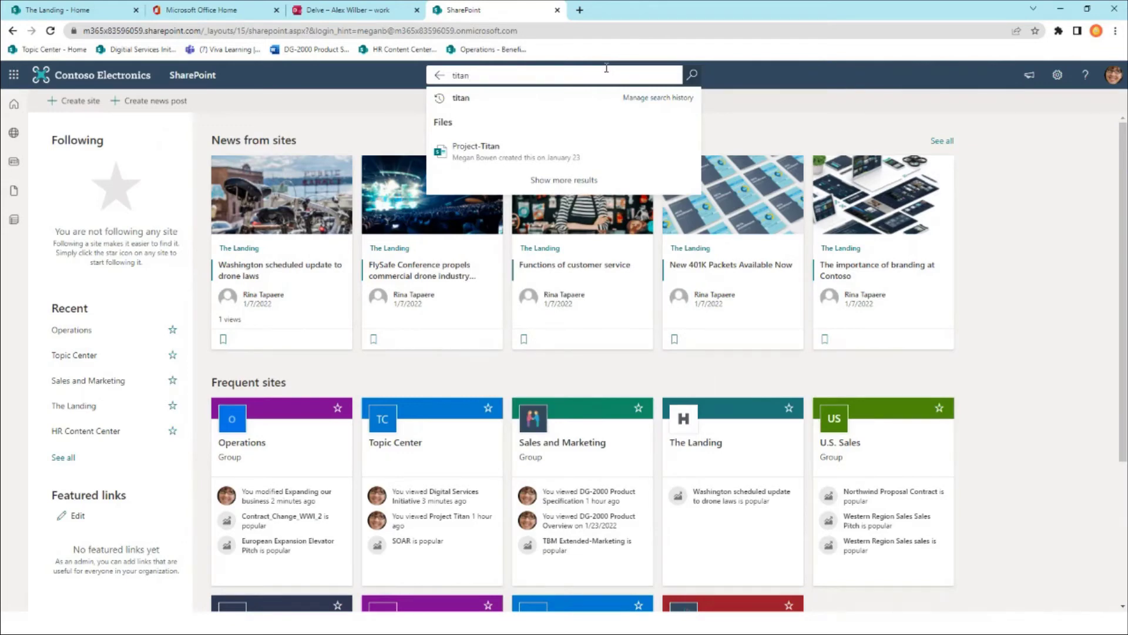
key(Return)
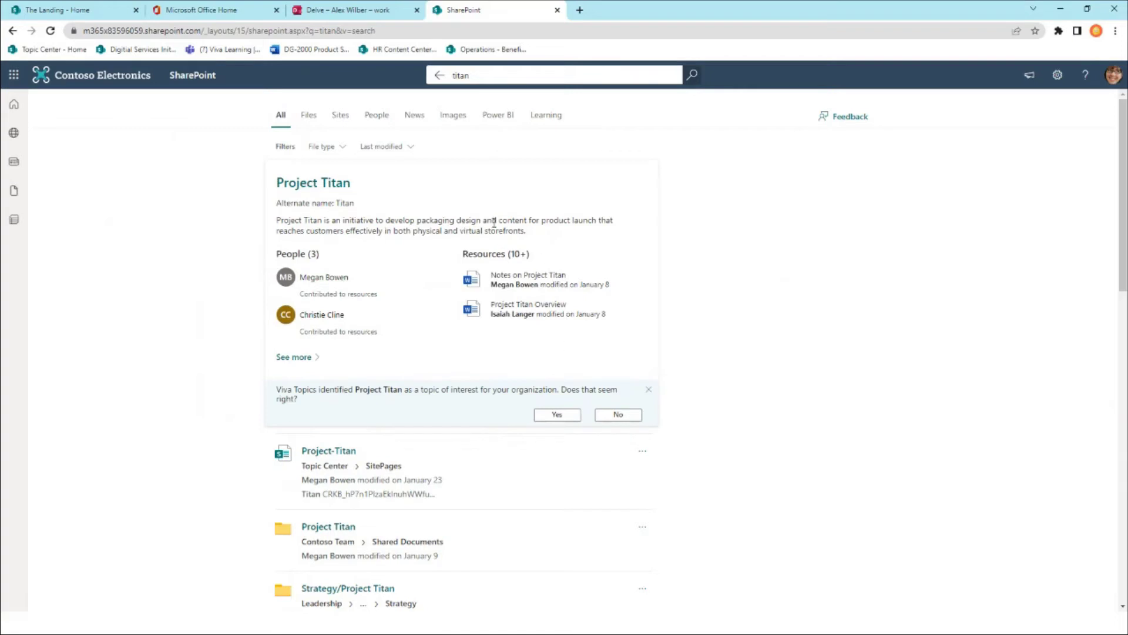
Step: Open the Project Titan topic page from the topic card in the search results and compare it with the results page
mouse_move(389, 288)
click(338, 184)
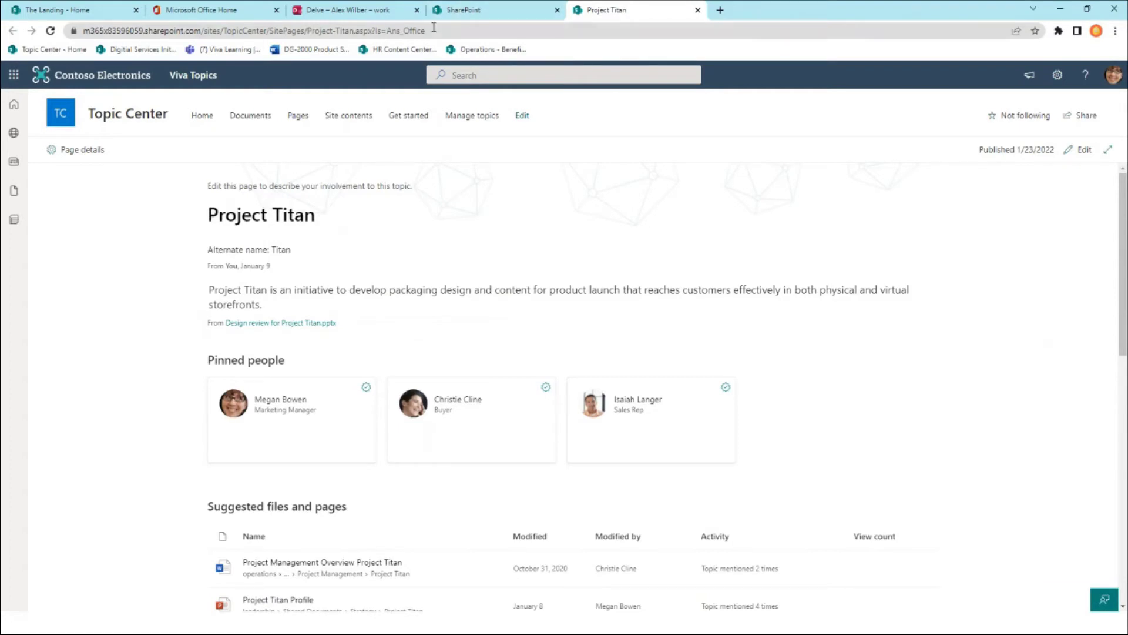
click(467, 12)
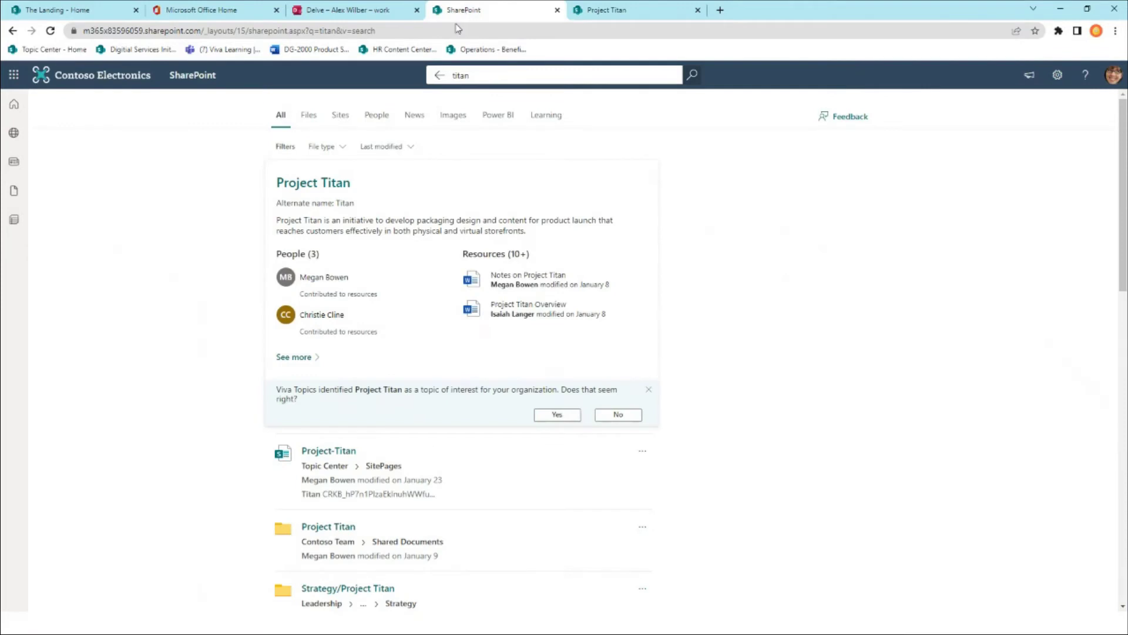
key(ctrl+Tab)
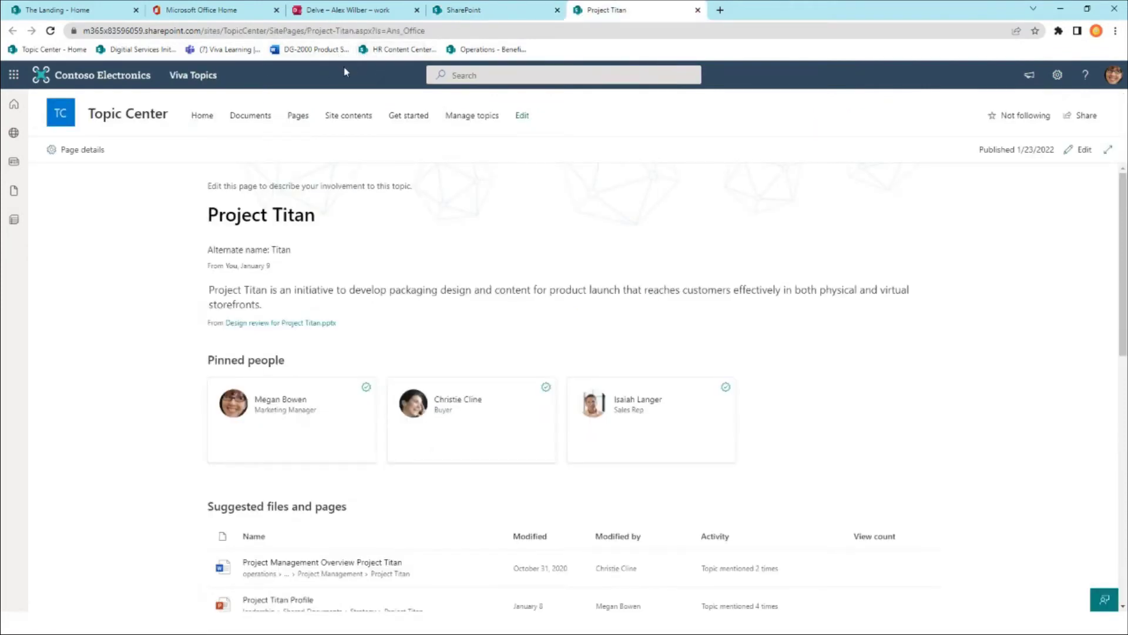
Step: Open the bookmarked DG-2000 Product Specification document in Word and find the Project Titan mention in the Goals section
click(323, 51)
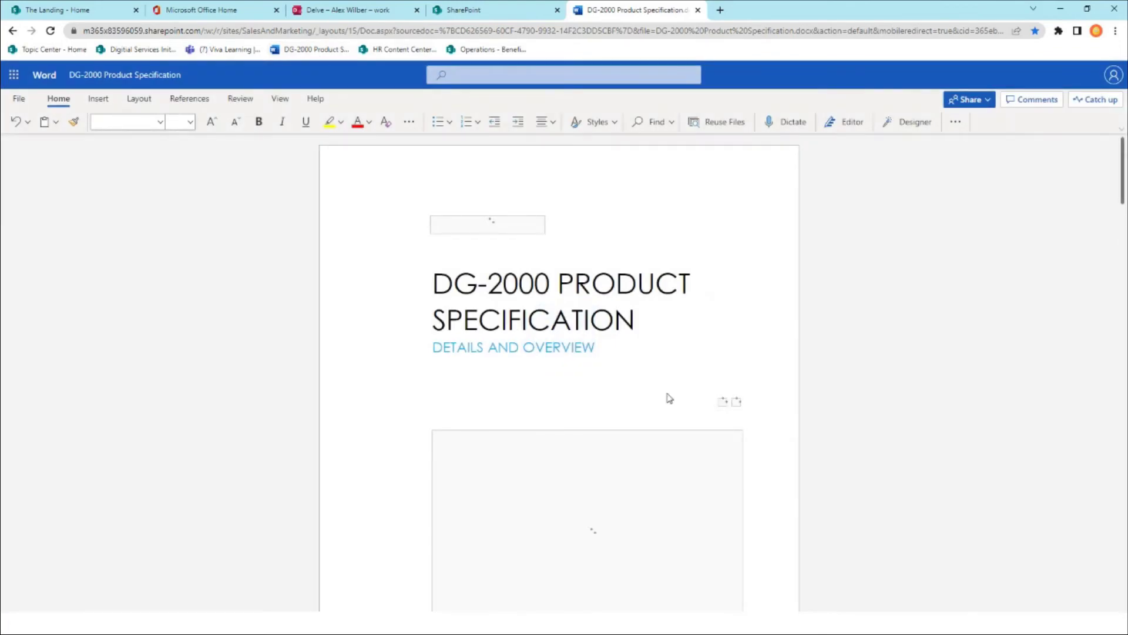
scroll(634, 358, down, 4)
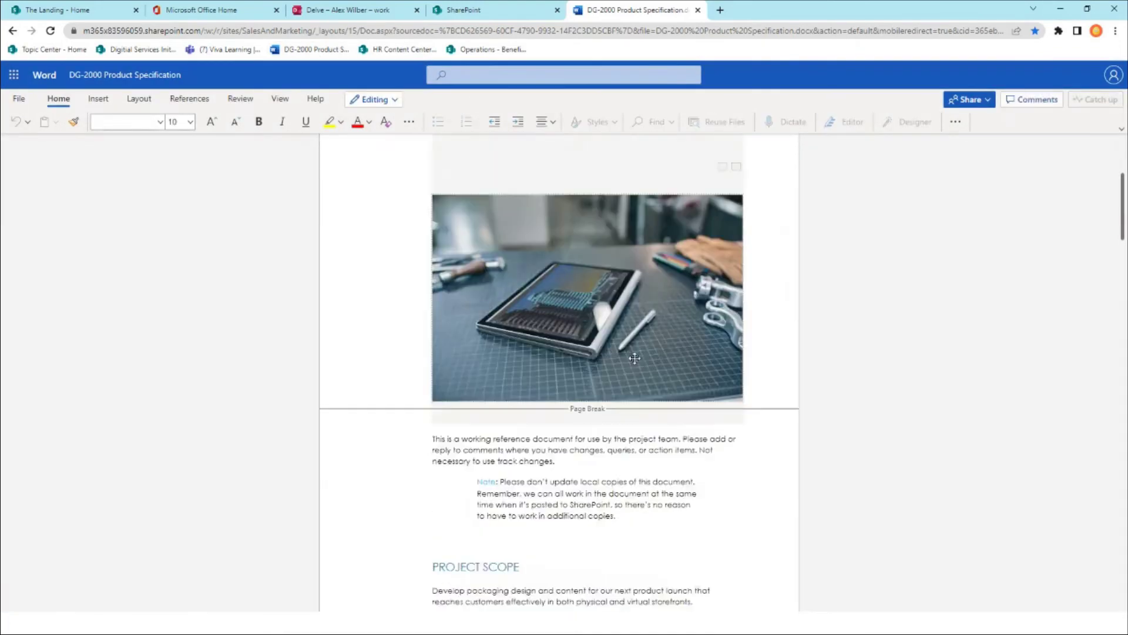
scroll(634, 358, down, 15)
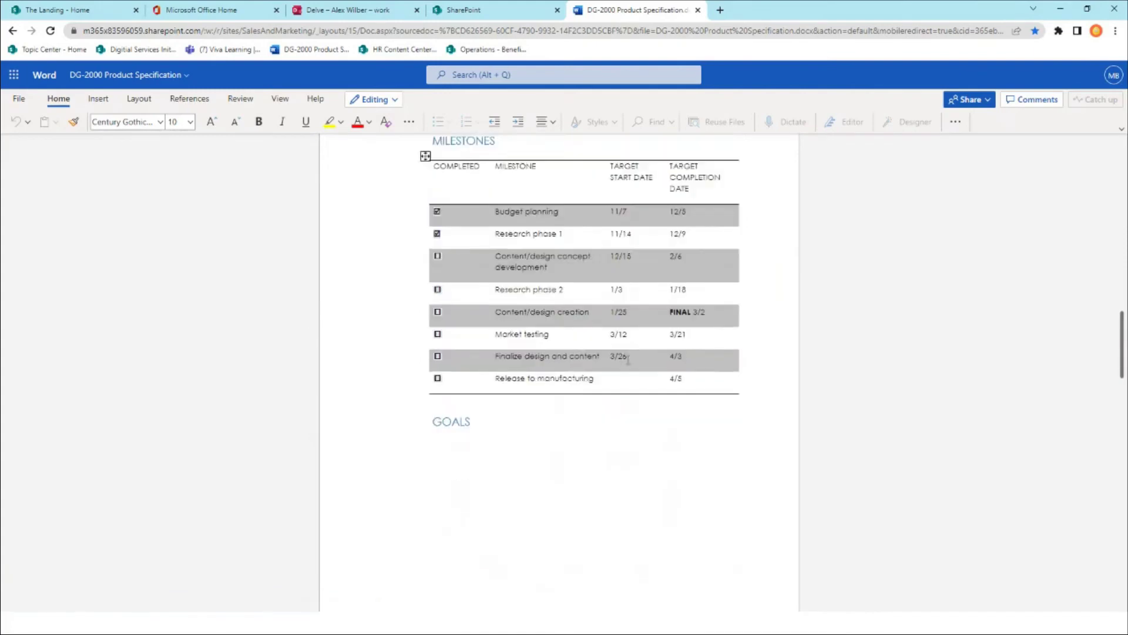
scroll(628, 360, down, 5)
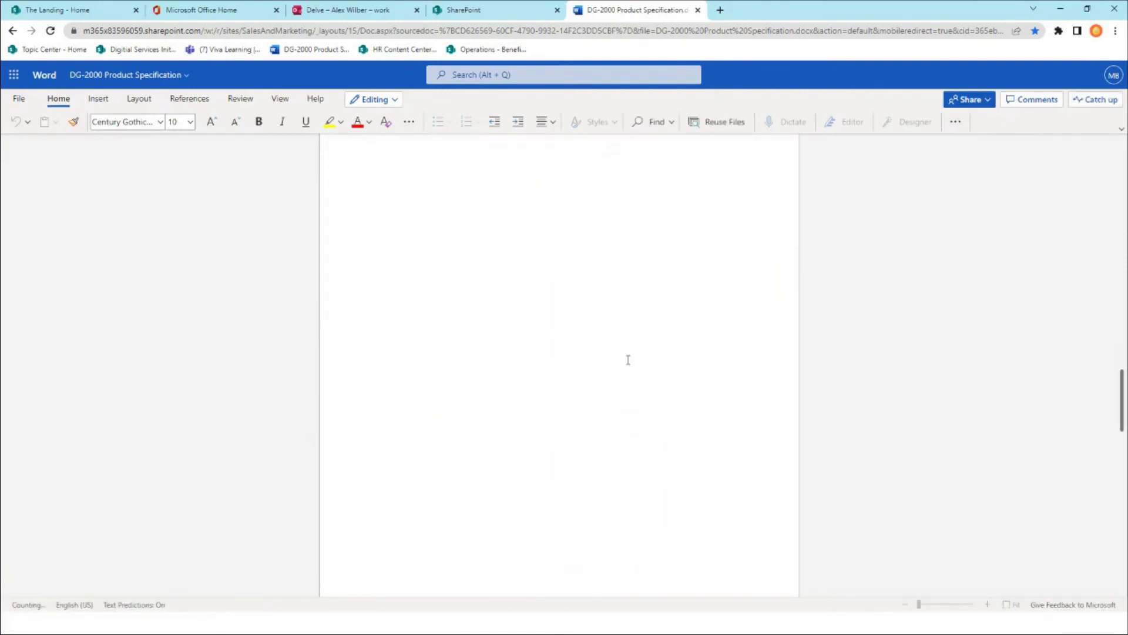
scroll(628, 359, up, 12)
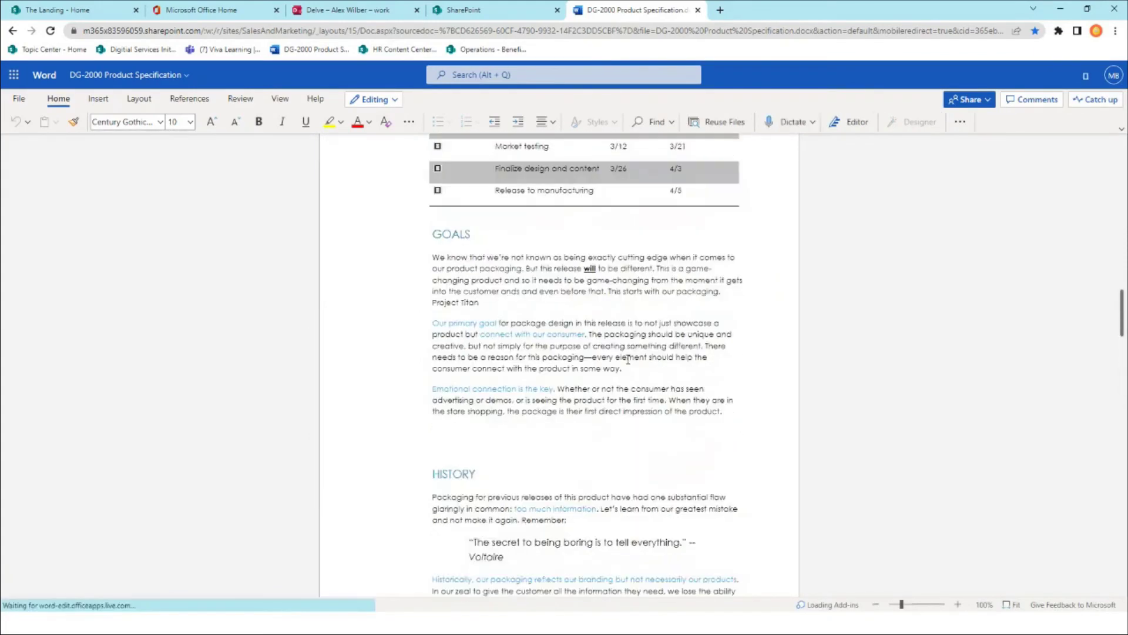
scroll(628, 360, up, 1)
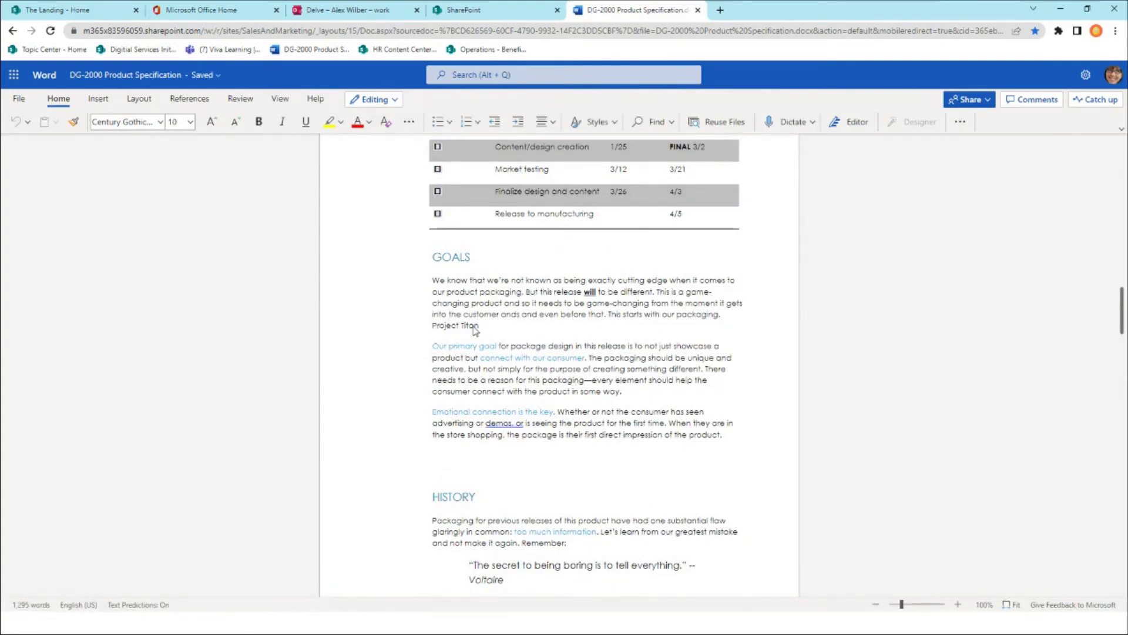
Step: Look up the word "Titan" from the Goals text and open the Project Titan topic page from the published topic result
right_click(475, 331)
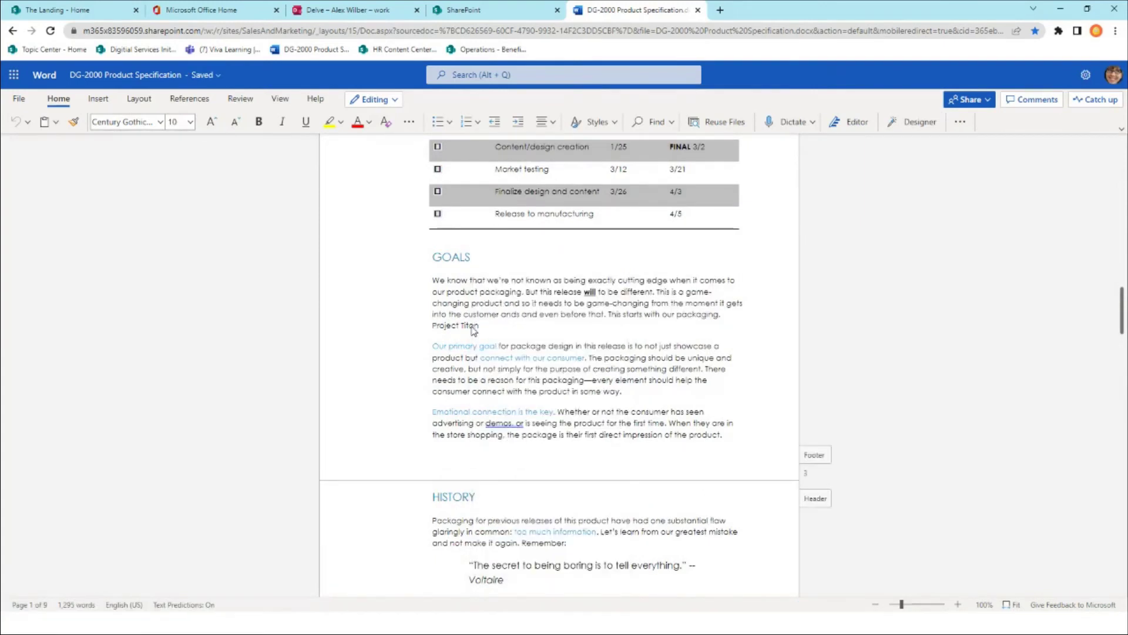
right_click(473, 330)
click(521, 439)
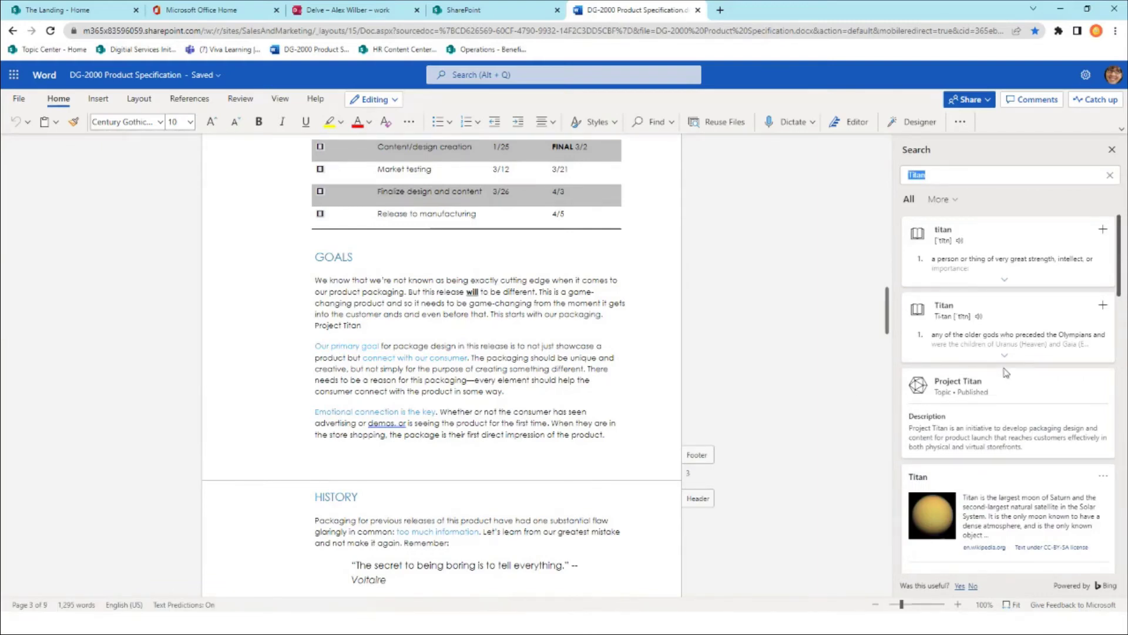
click(967, 386)
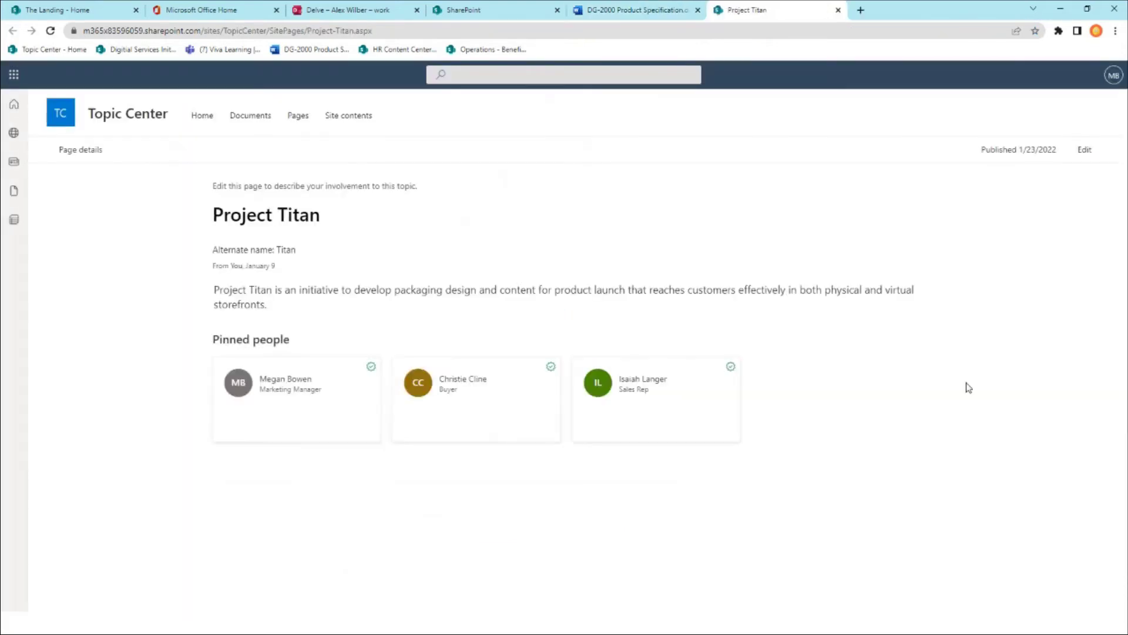